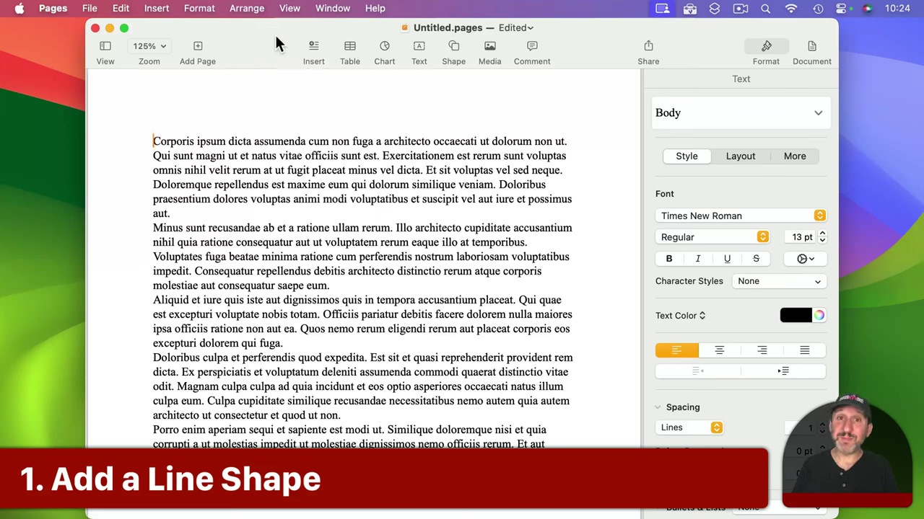
Insert a straight line shape, stretch it horizontally to about 6.5 in across the text width, and place it between the first two paragraphs.
left_click(453, 51)
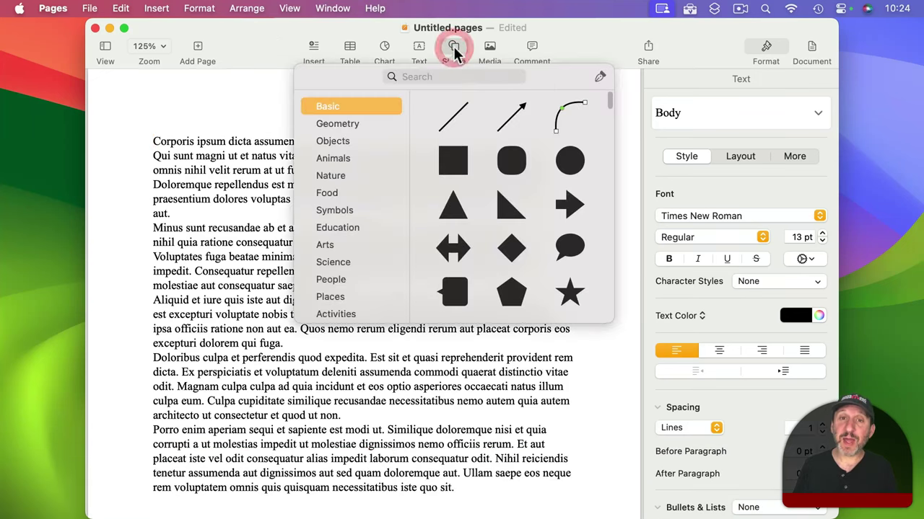
left_click(455, 117)
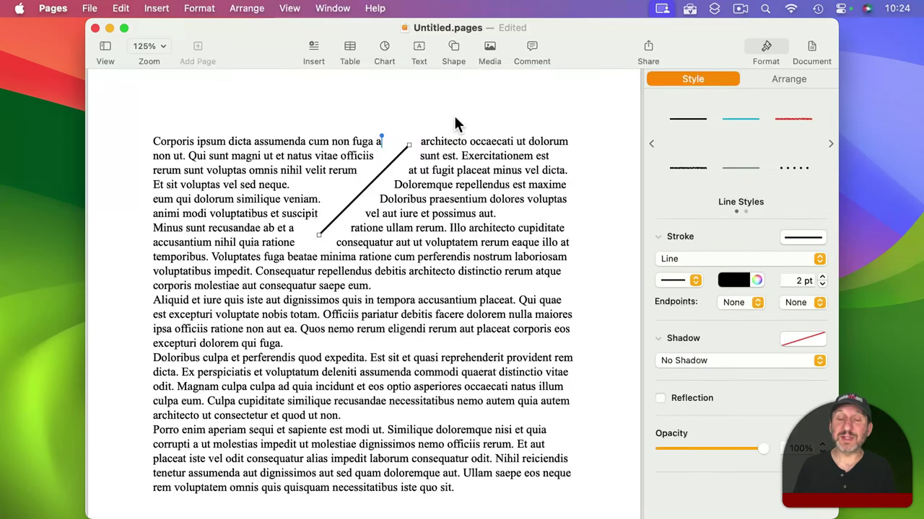
left_click_drag(410, 146, 575, 201)
left_click_drag(319, 236, 142, 197)
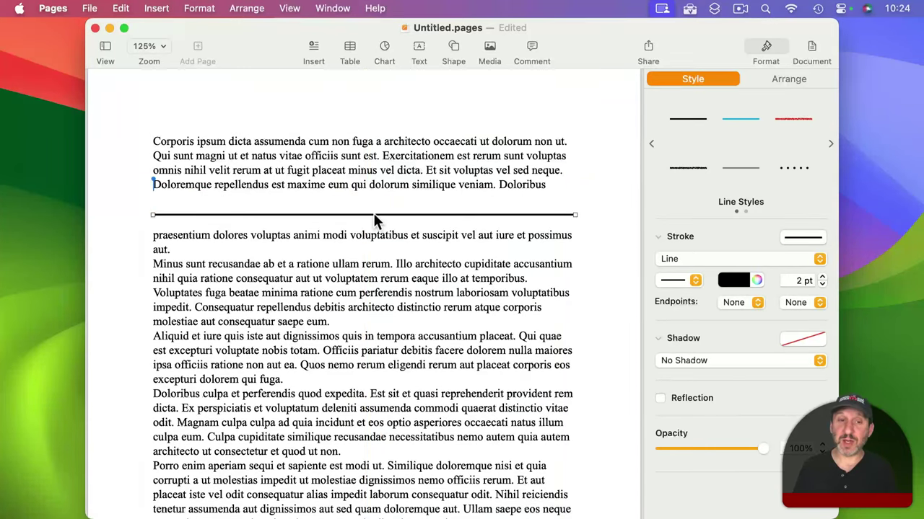
left_click_drag(373, 213, 369, 233)
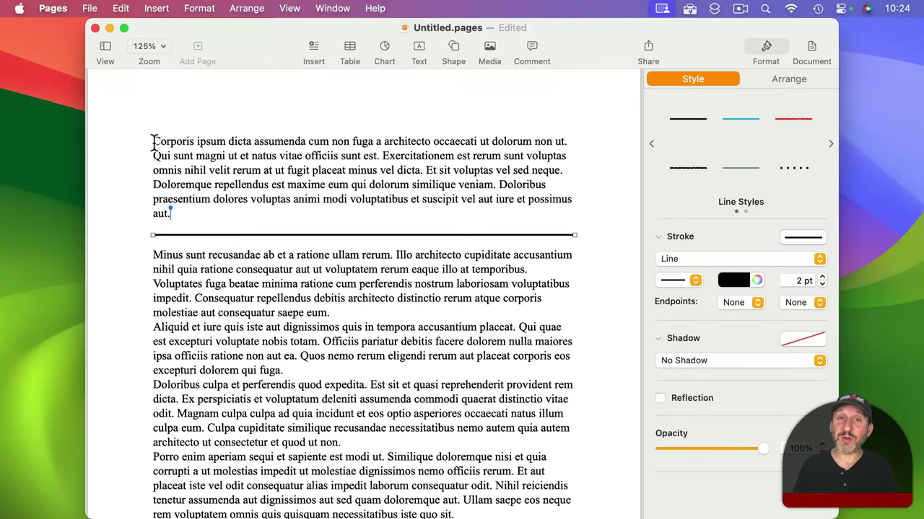
Insert four blank lines before the first paragraph to shift the text and line down, and remove them again.
left_click(154, 142)
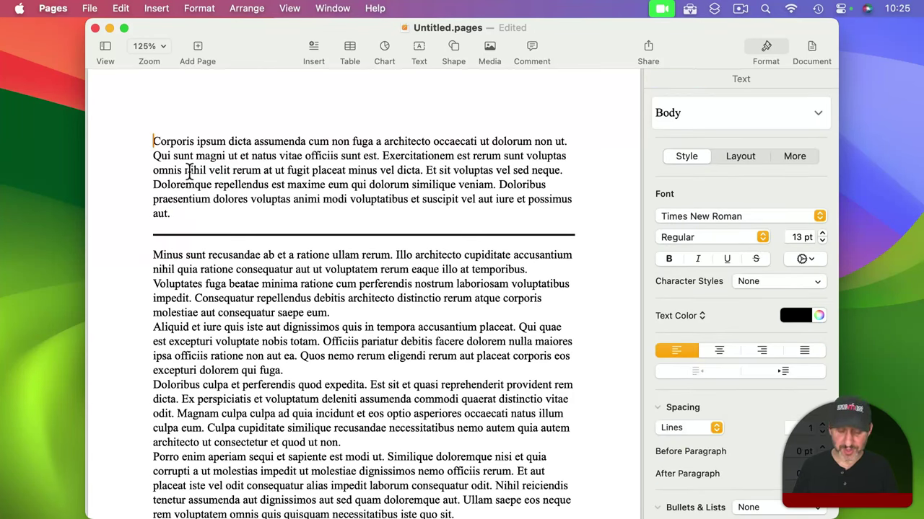
key("Return")
key("Return")
key("Return")
key("Return")
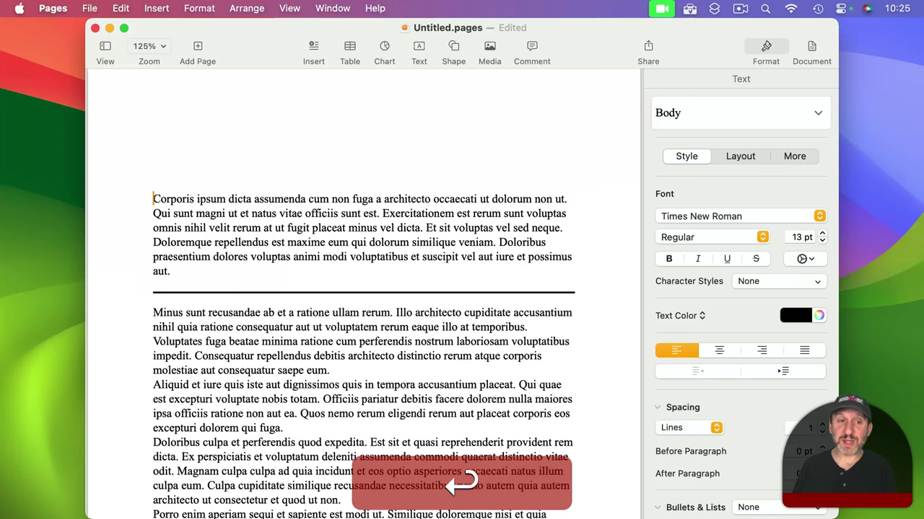
key("BackSpace")
key("BackSpace")
key("BackSpace")
key("BackSpace")
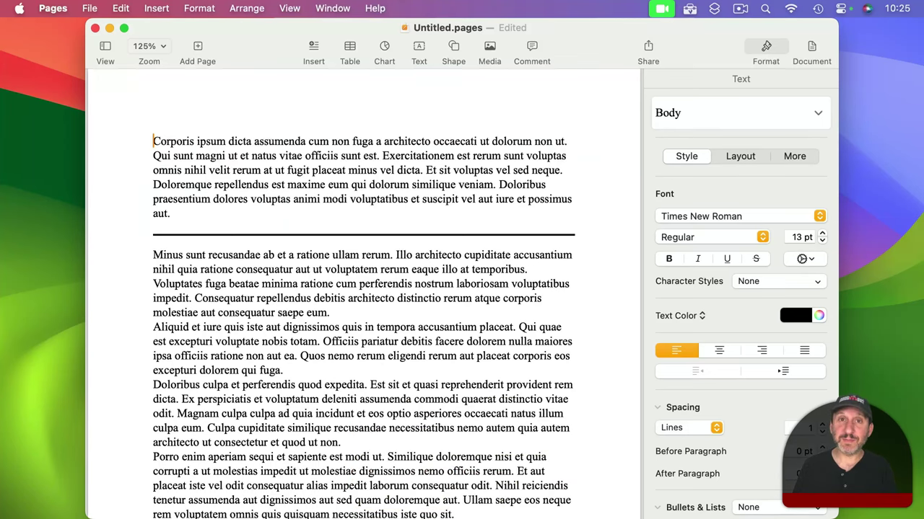
Examine the line's object placement and text wrap options, keeping the wrap on Automatic.
left_click(366, 236)
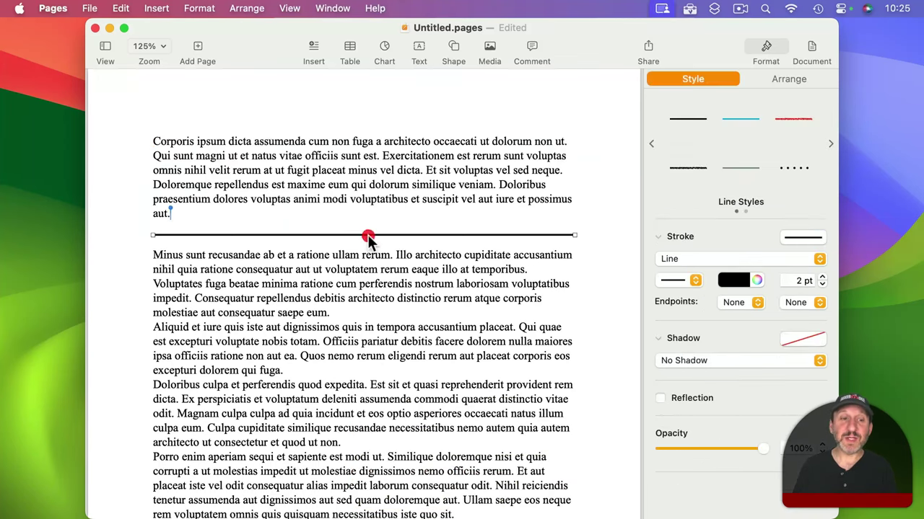
left_click(766, 50)
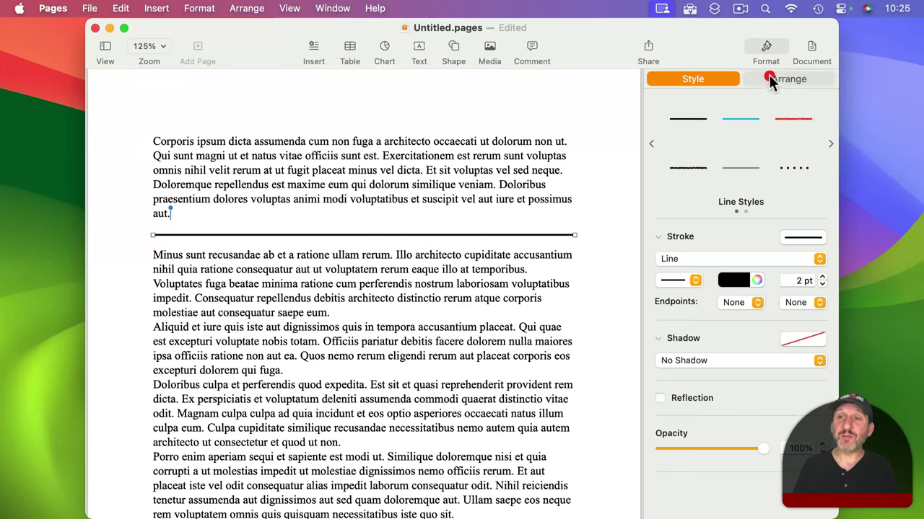
left_click(775, 81)
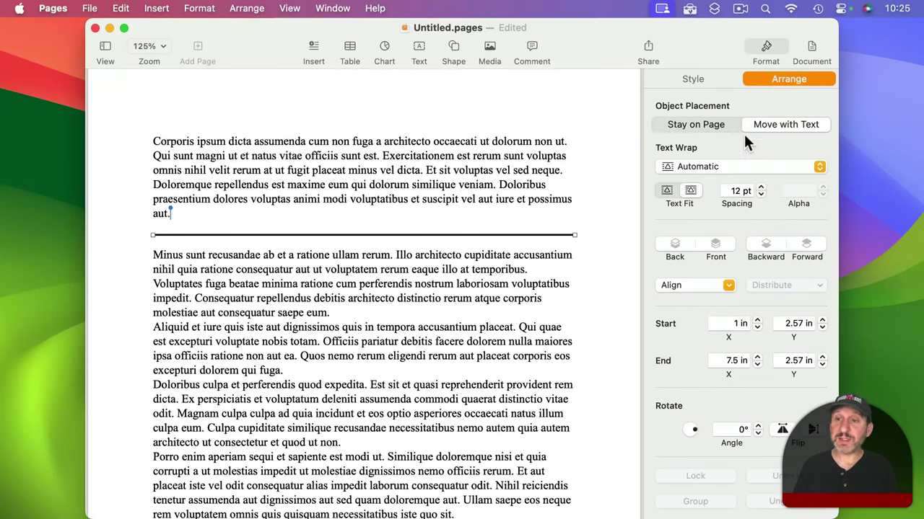
left_click(688, 165)
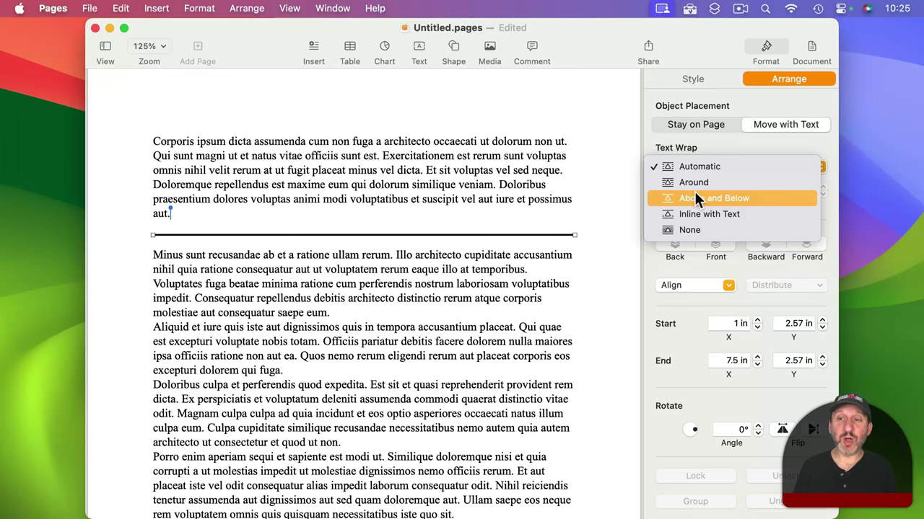
left_click(676, 170)
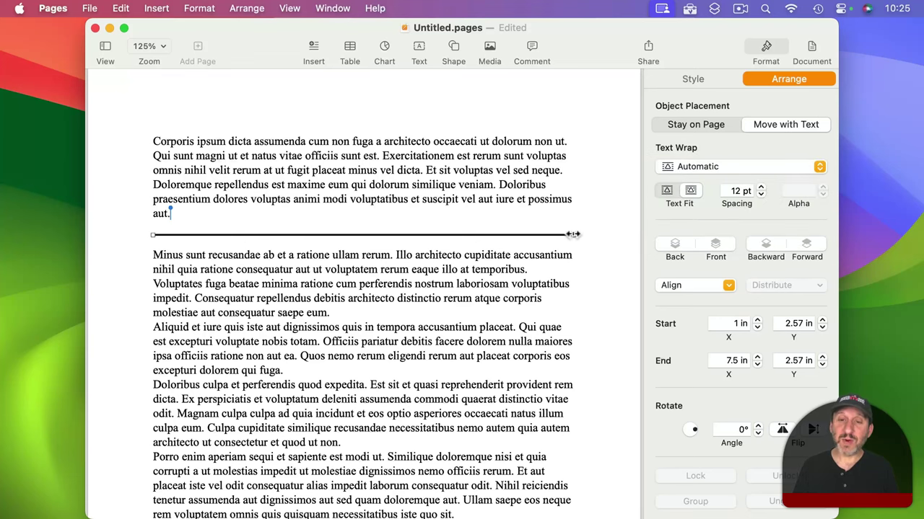
Try shortening the line to about 1.7 in and centring it within the paragraph beginning "Voluptates fuga".
left_click_drag(575, 235, 312, 231)
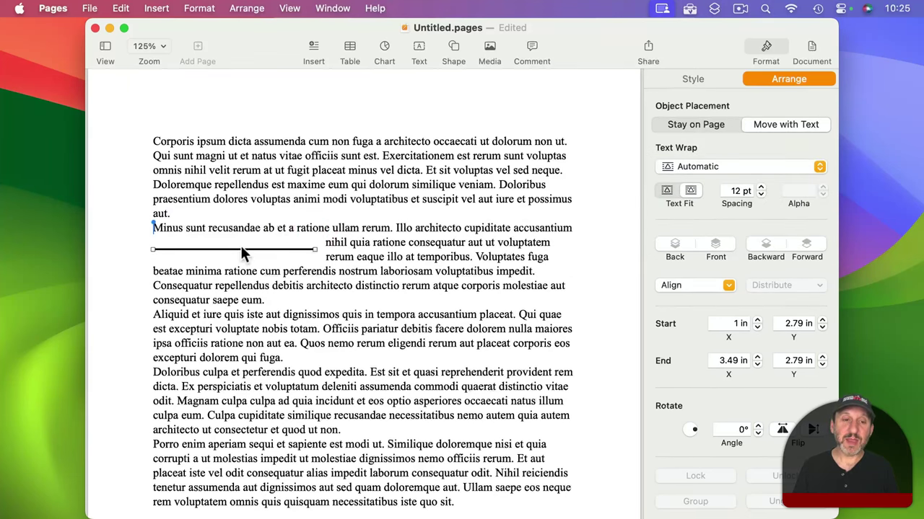
left_click_drag(235, 258, 368, 256)
left_click_drag(443, 251, 393, 249)
left_click_drag(334, 265, 358, 264)
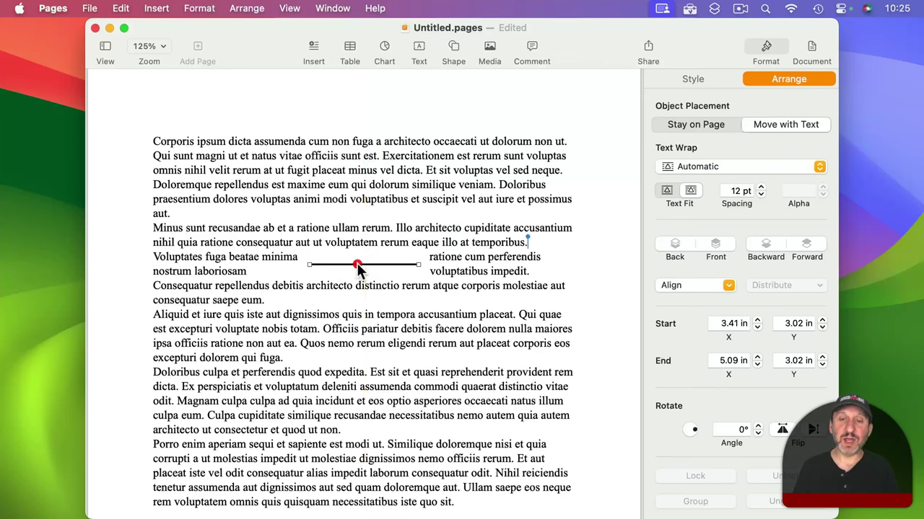
Try Above and Below text wrap on the shortened line, and move the line back up toward the first paragraph.
left_click(687, 167)
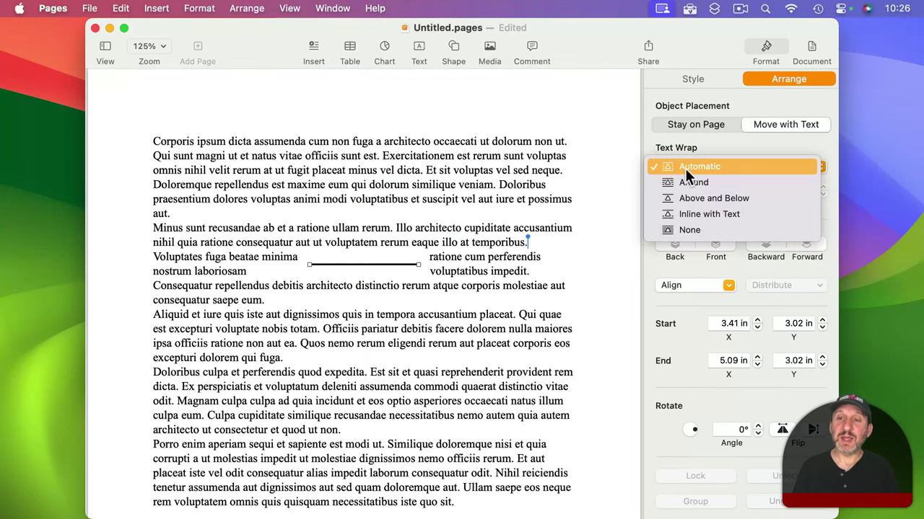
left_click(687, 208)
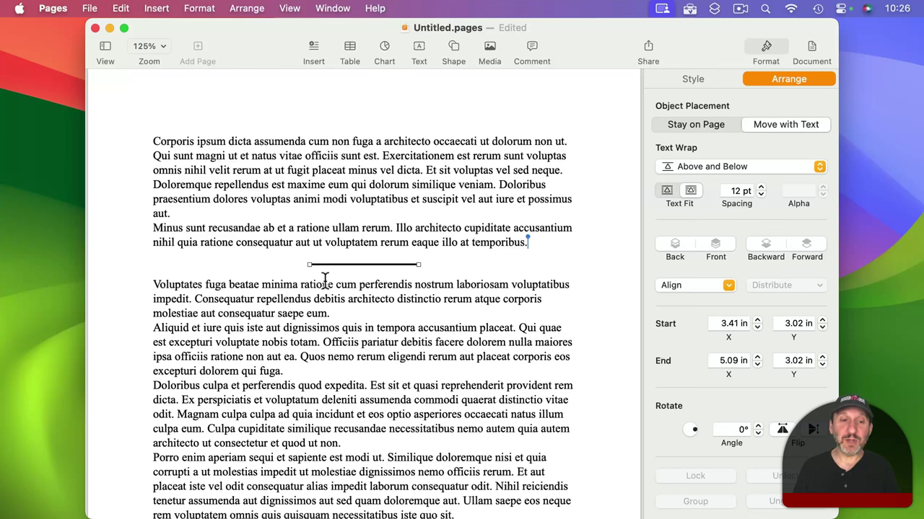
left_click_drag(348, 269, 347, 233)
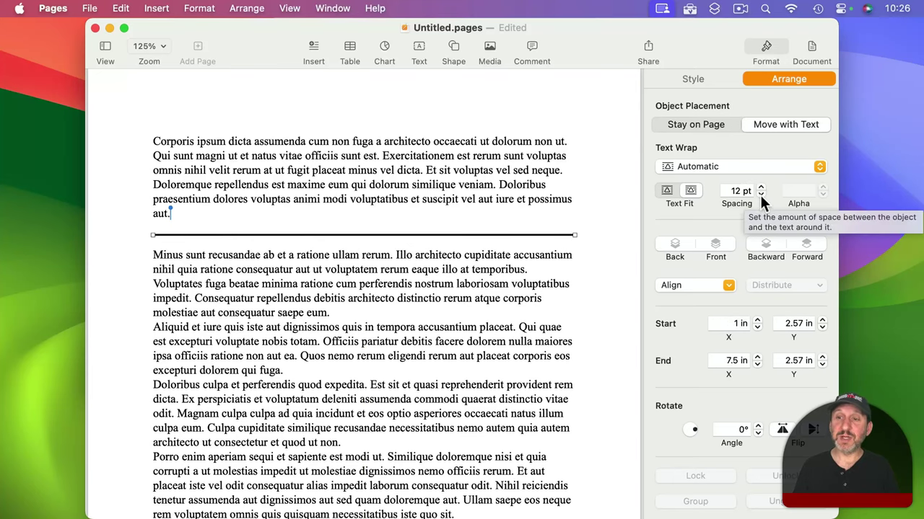
Reduce the text wrap spacing around the full-width line to 6 pt.
left_click(760, 195)
left_click(760, 194)
left_click(760, 194)
left_click(759, 195)
left_click(760, 194)
left_click(759, 195)
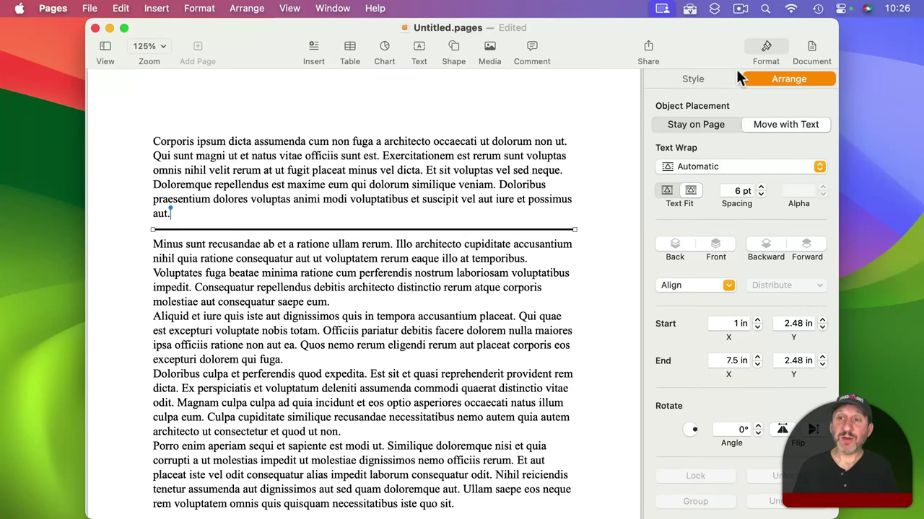
Try the square-dotted stroke and the round-dotted stroke on the divider line.
left_click(697, 81)
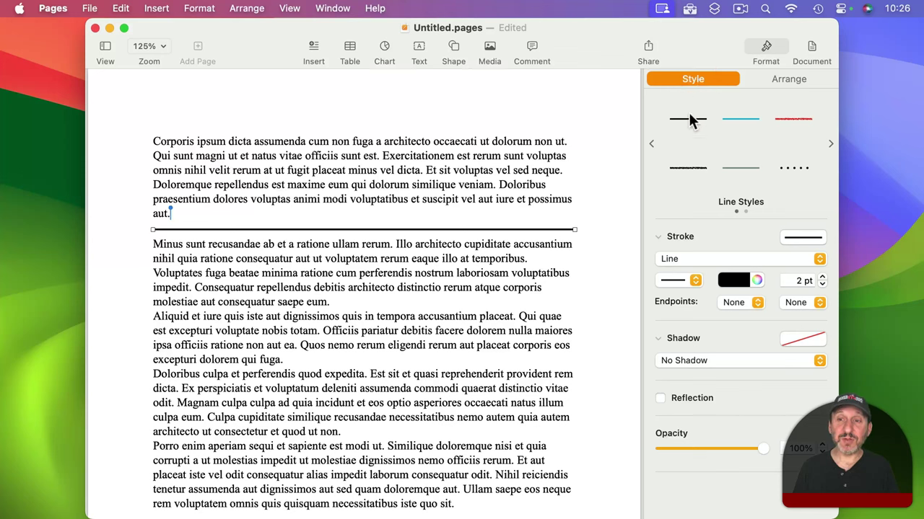
left_click(677, 280)
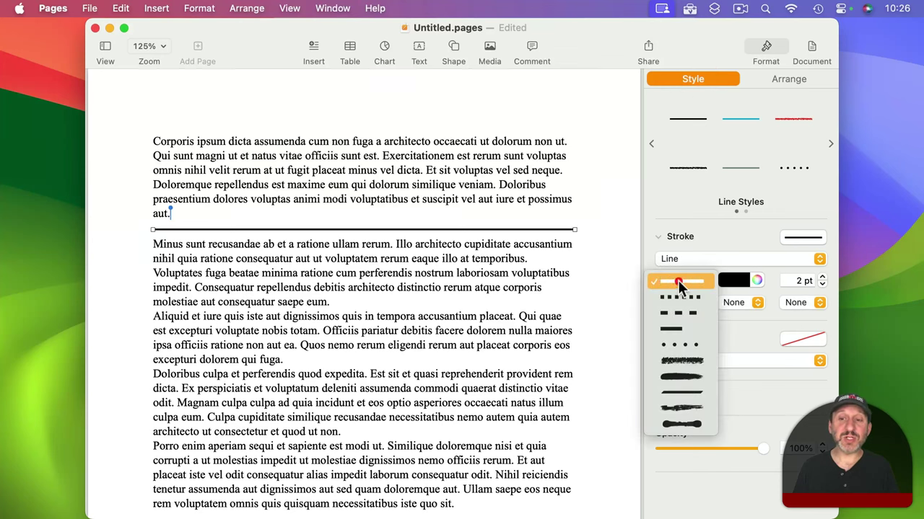
left_click(677, 296)
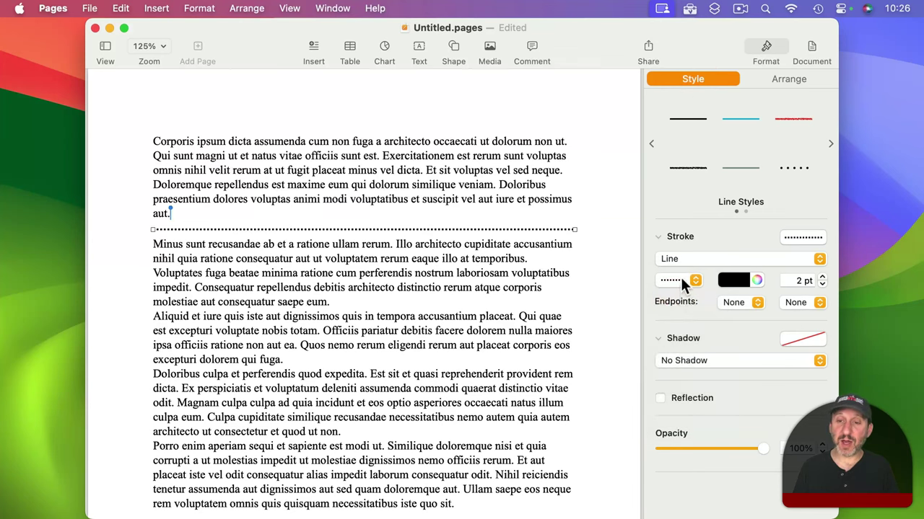
left_click(681, 279)
left_click(681, 322)
Try the tapered brush stroke on the divider line and reduce its width to 4 pt.
left_click(676, 279)
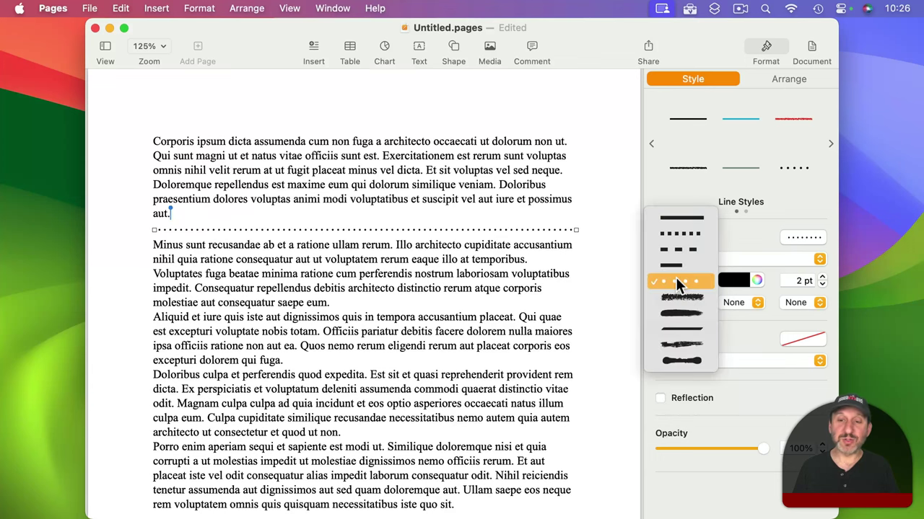
left_click(679, 311)
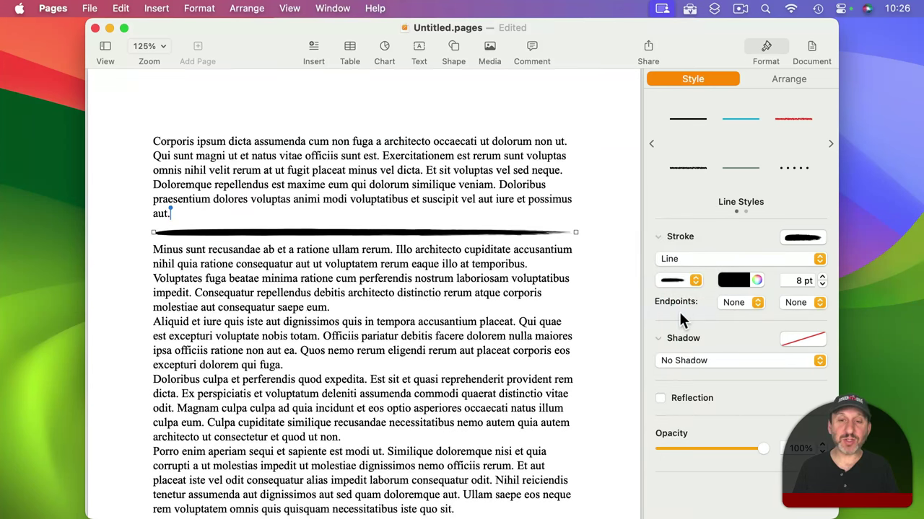
left_click(822, 284)
left_click(822, 285)
left_click(822, 284)
left_click(822, 284)
Give the divider line a round-dotted stroke 2 pt wide and colour it blue.
left_click(685, 282)
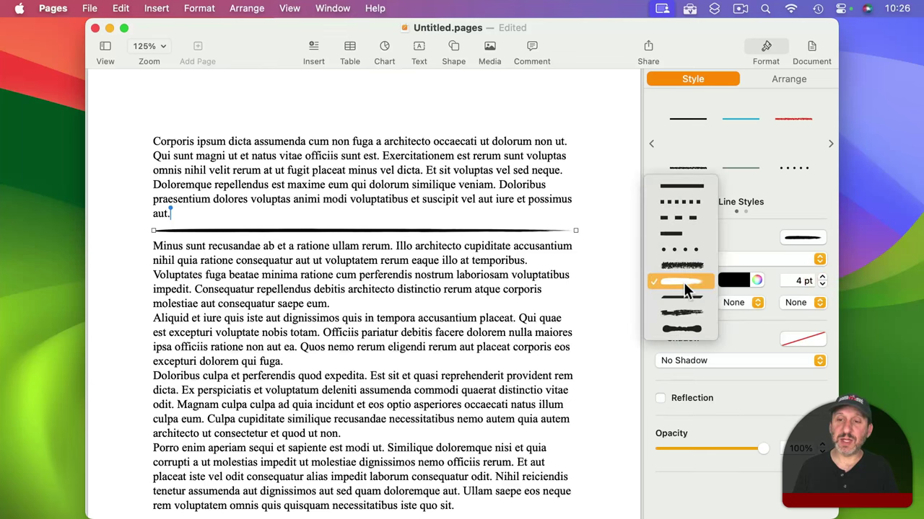
left_click(681, 244)
left_click(821, 285)
left_click(822, 284)
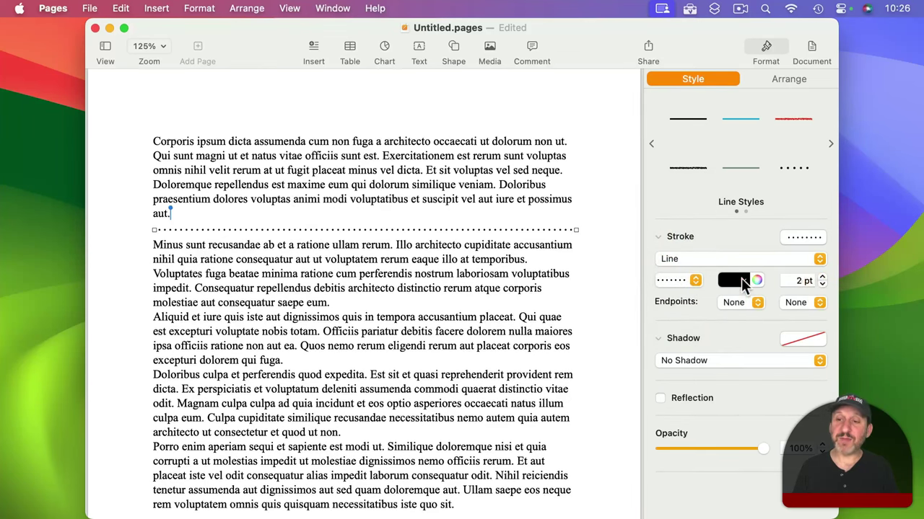
left_click(740, 279)
left_click(670, 333)
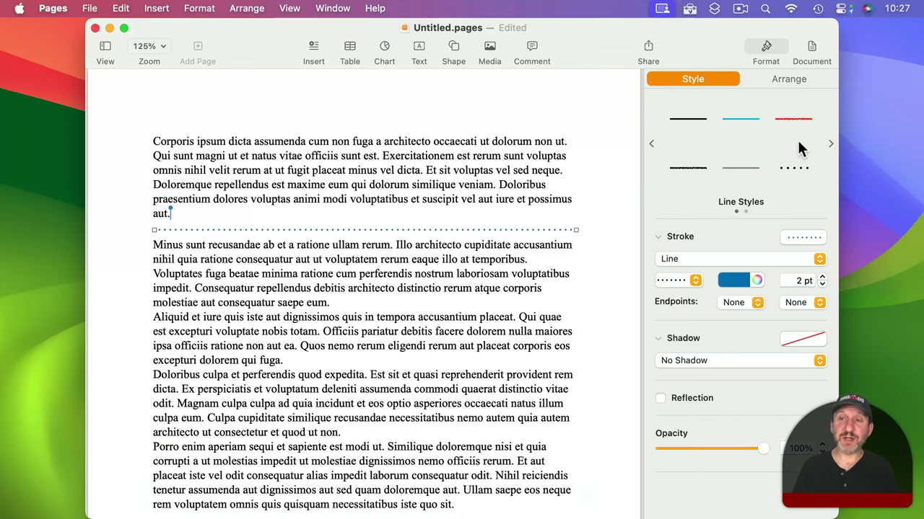
Save the blue dotted line's formatting as a new line style and deselect the line.
left_click(830, 143)
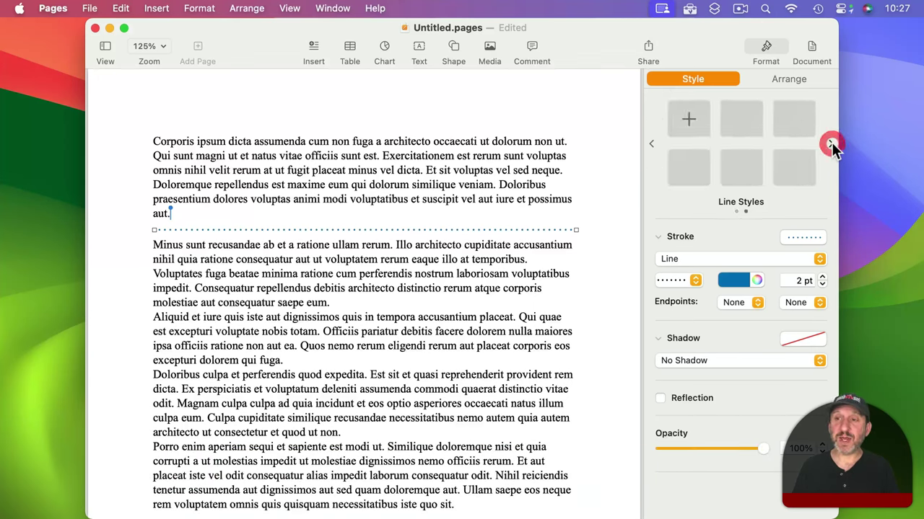
left_click(687, 119)
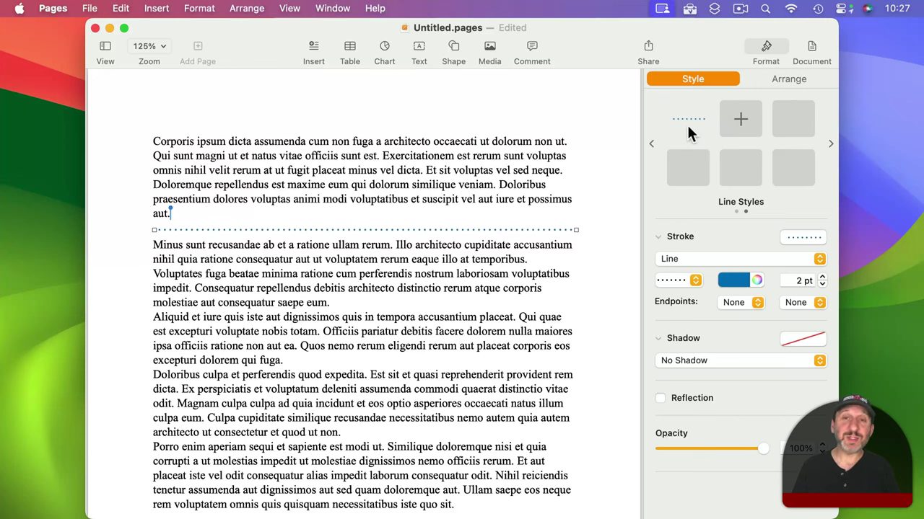
key("Escape")
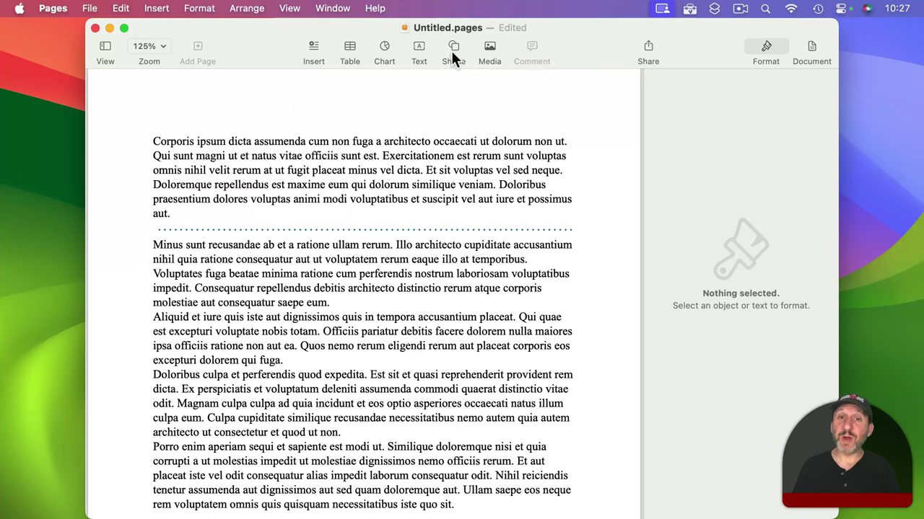
Insert a second straight line and stretch it horizontally across the text width within the paragraph beginning "Aliquid".
left_click(451, 48)
left_click(456, 117)
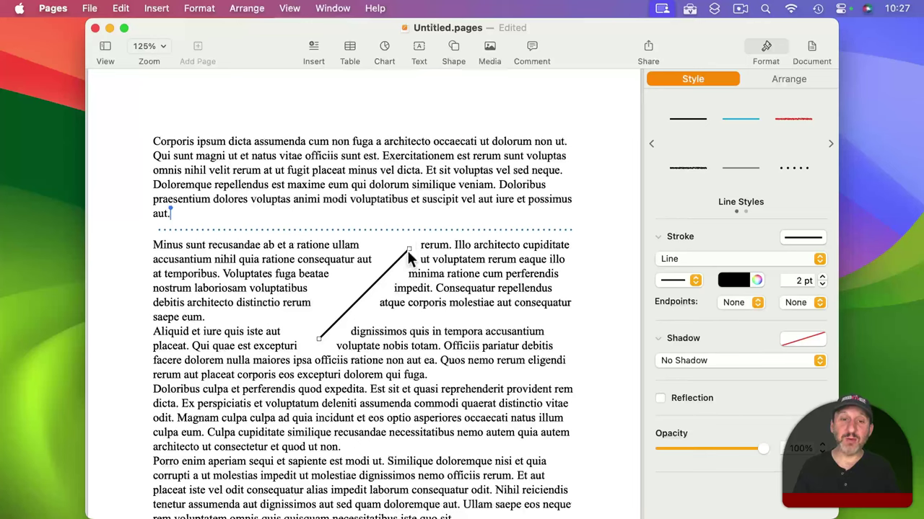
left_click_drag(409, 250, 579, 349)
left_click_drag(318, 339, 150, 352)
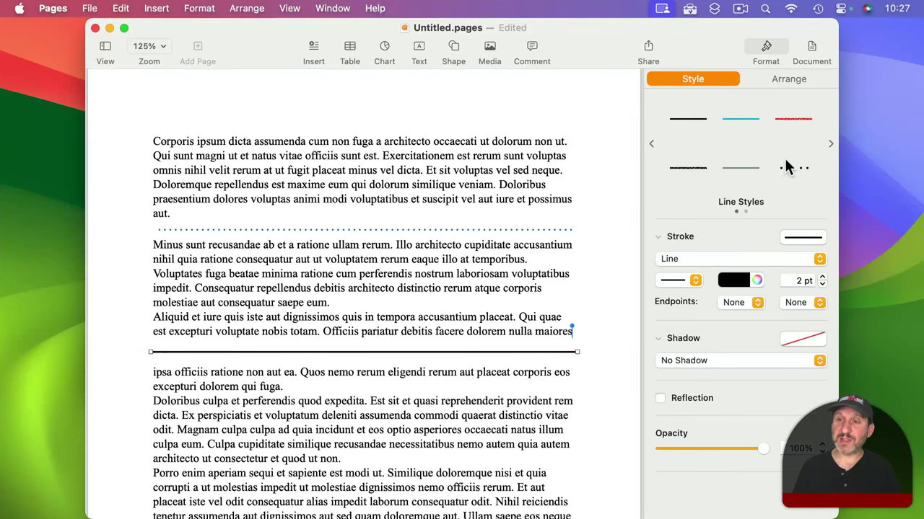
Apply the saved blue dotted style to the second line, and delete that line.
left_click(830, 144)
left_click(679, 117)
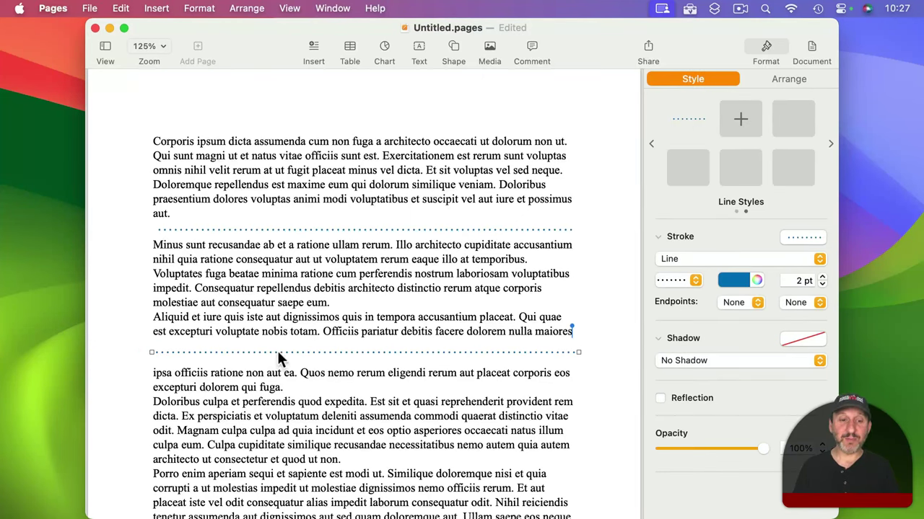
key("BackSpace")
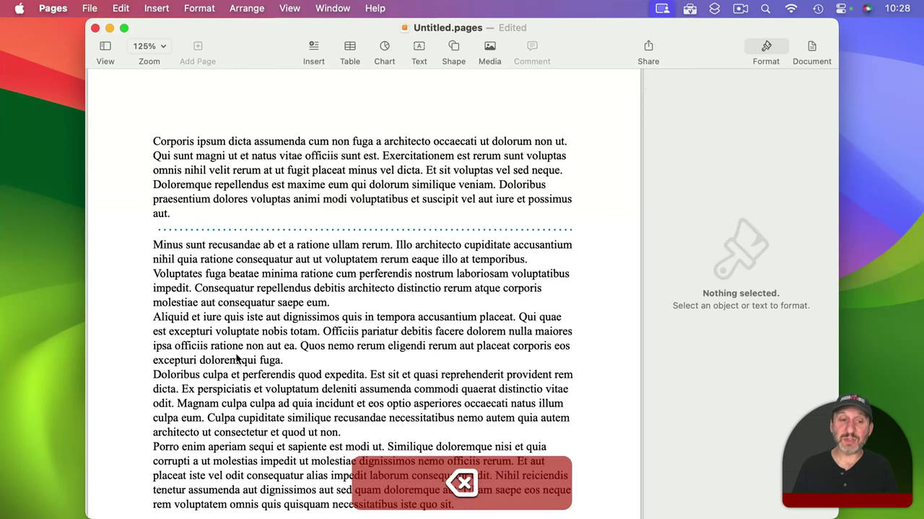
Duplicate the blue dotted divider line below the first paragraph by copying and pasting it.
left_click(236, 230)
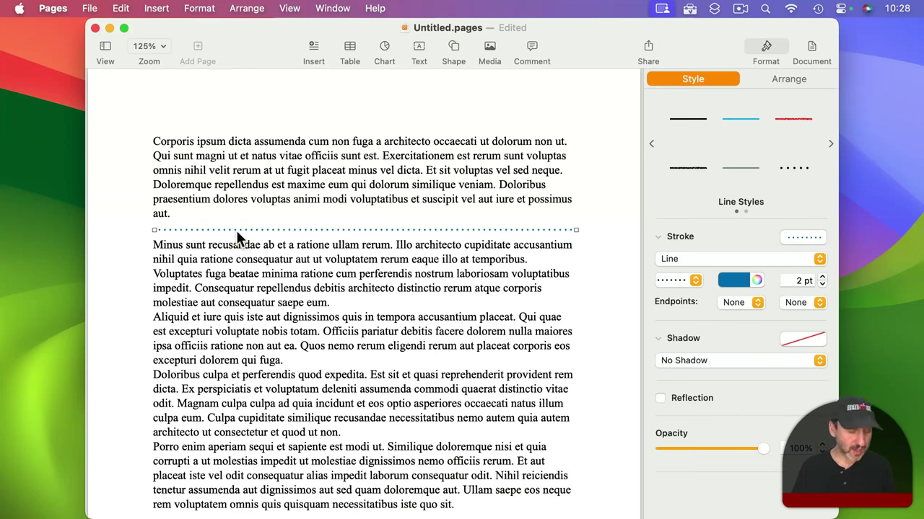
key("super+c")
key("super+v")
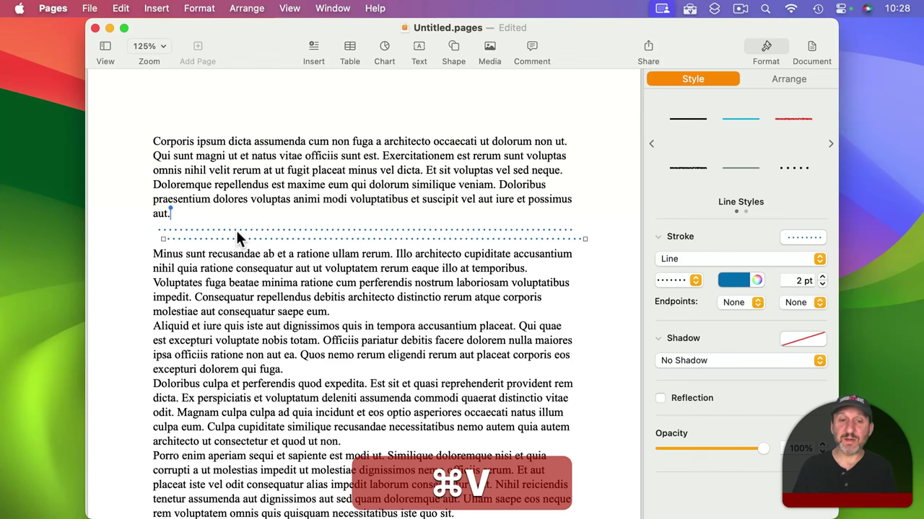
Delete the pasted copy of the dotted divider and select the original line below the first paragraph.
key("BackSpace")
left_click(236, 231)
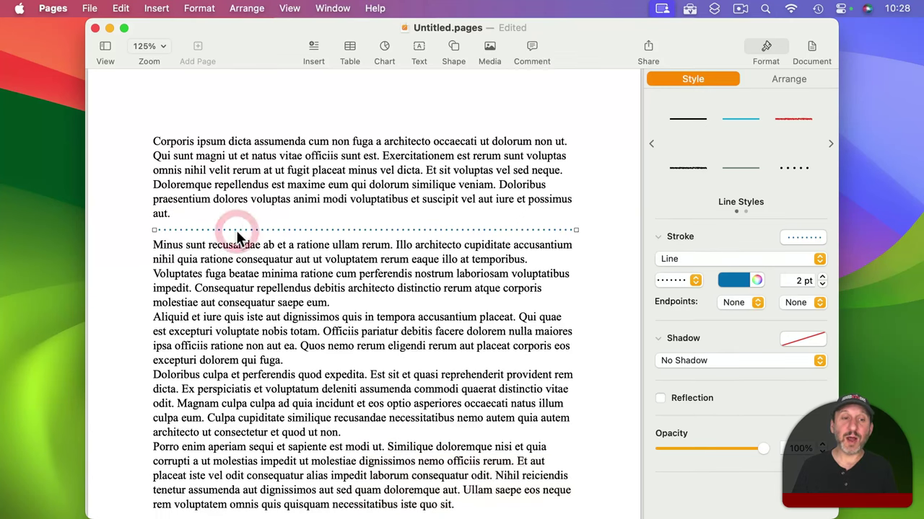
Duplicate the selected dotted divider line and delete the duplicate.
left_click(120, 8)
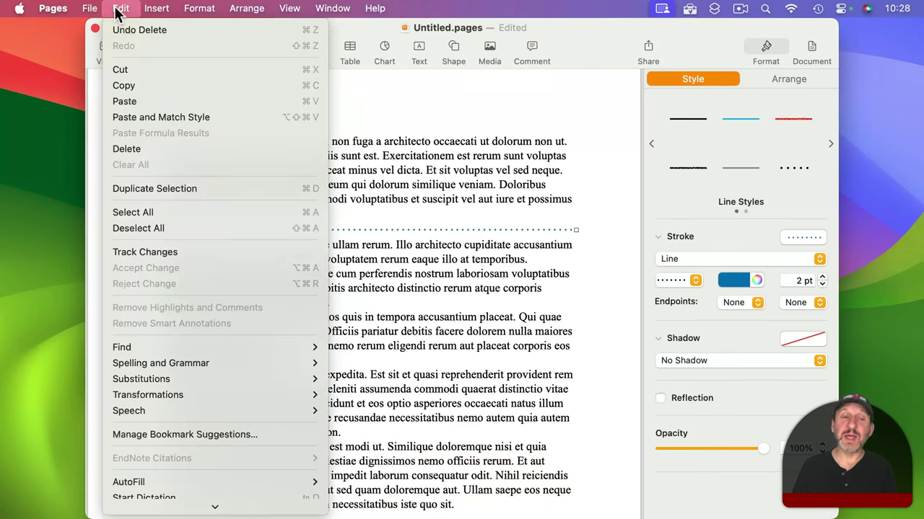
left_click(140, 181)
key("BackSpace")
Place a copy of the blue dotted divider line below the paragraph beginning "Aliquid" and deselect it.
left_click(220, 230)
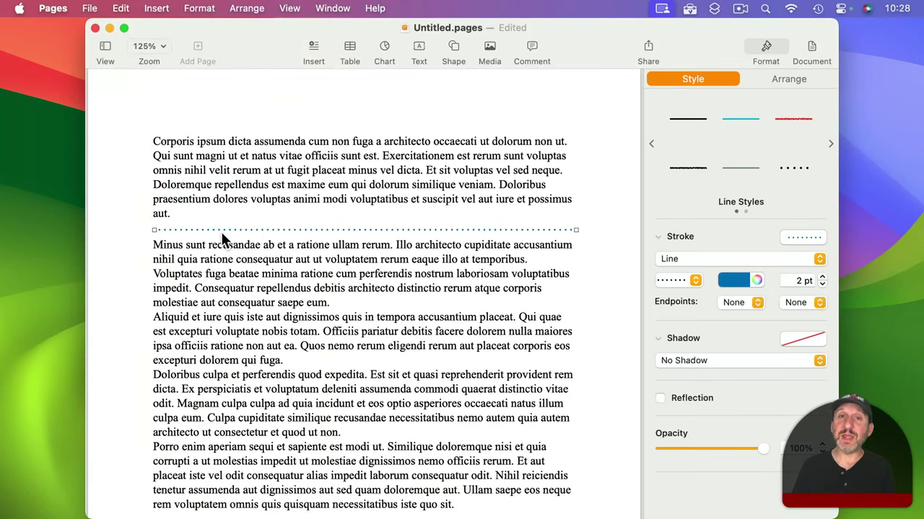
key("alt")
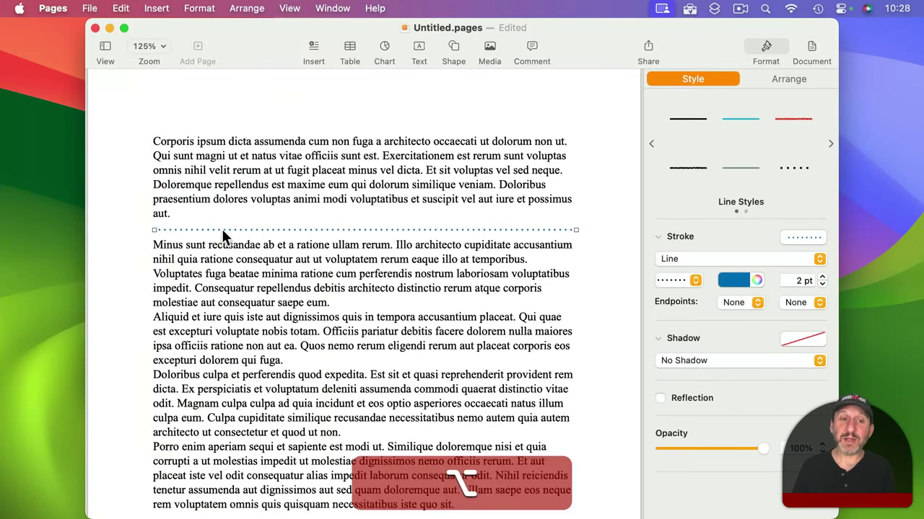
left_click_drag(221, 231, 212, 377)
left_click(236, 238)
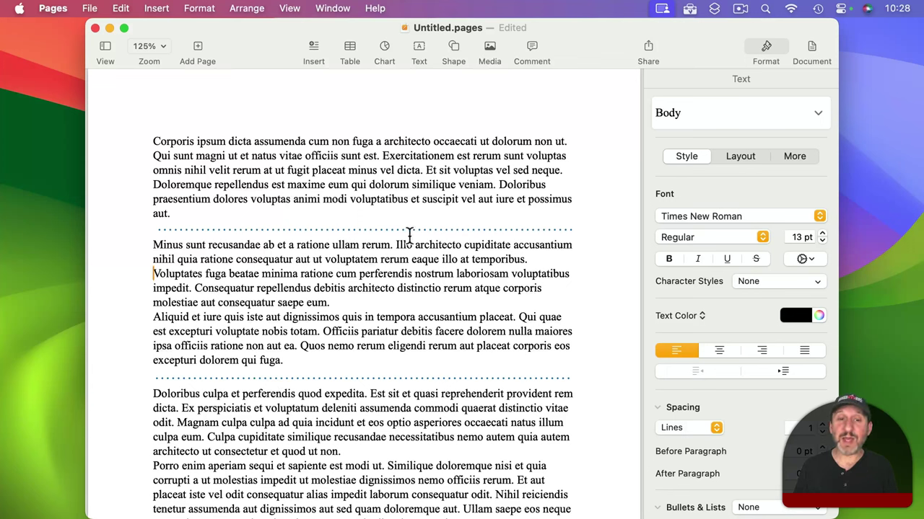
Restyle the divider line below the first paragraph as a solid green line with a 1 pt stroke.
left_click(285, 228)
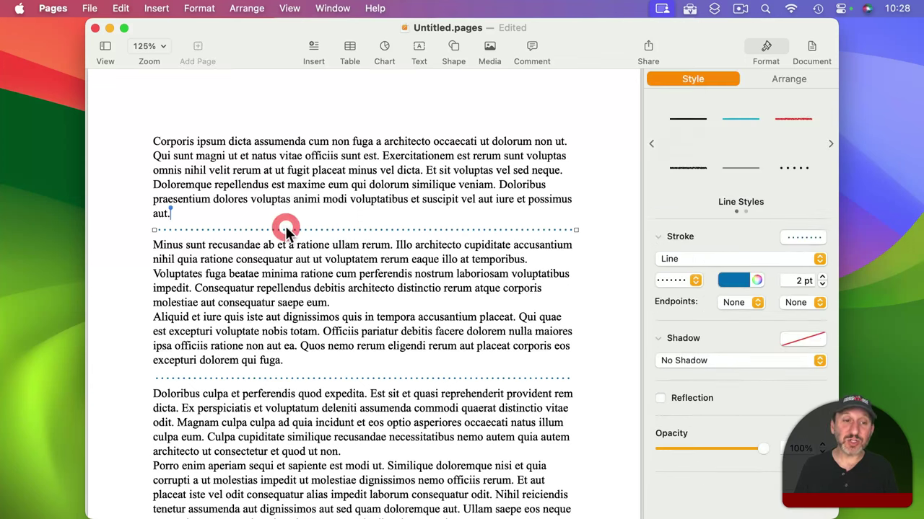
left_click(678, 283)
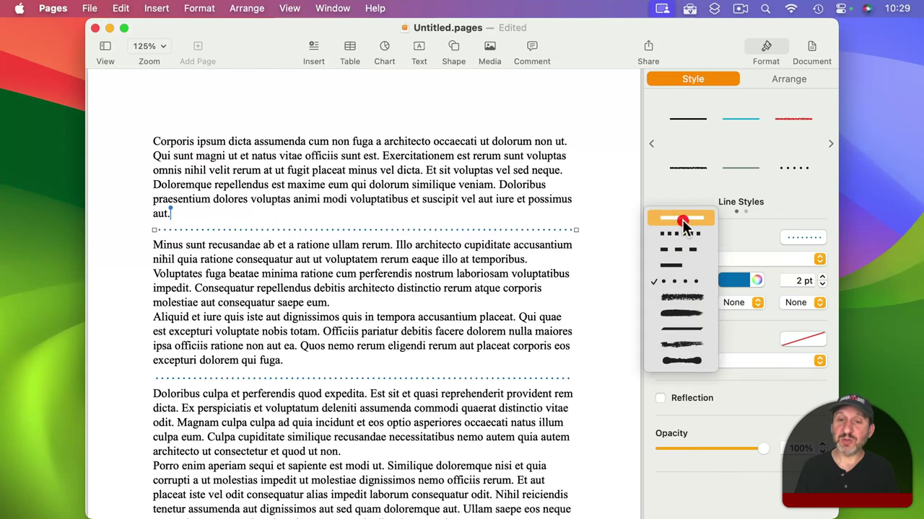
left_click(682, 220)
left_click(736, 279)
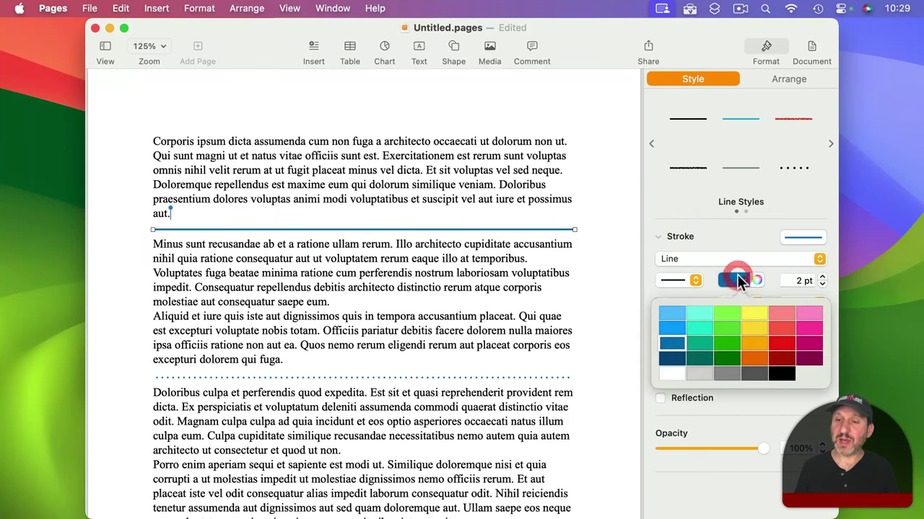
left_click(725, 343)
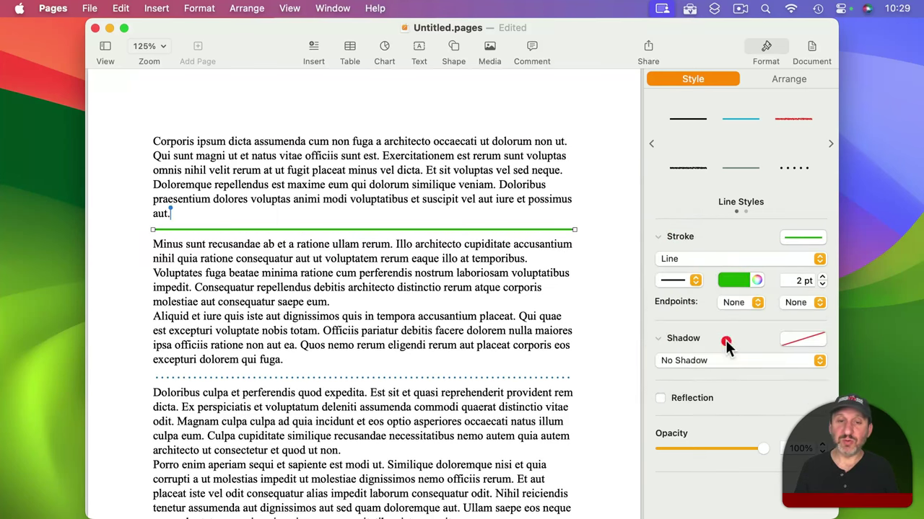
left_click(821, 285)
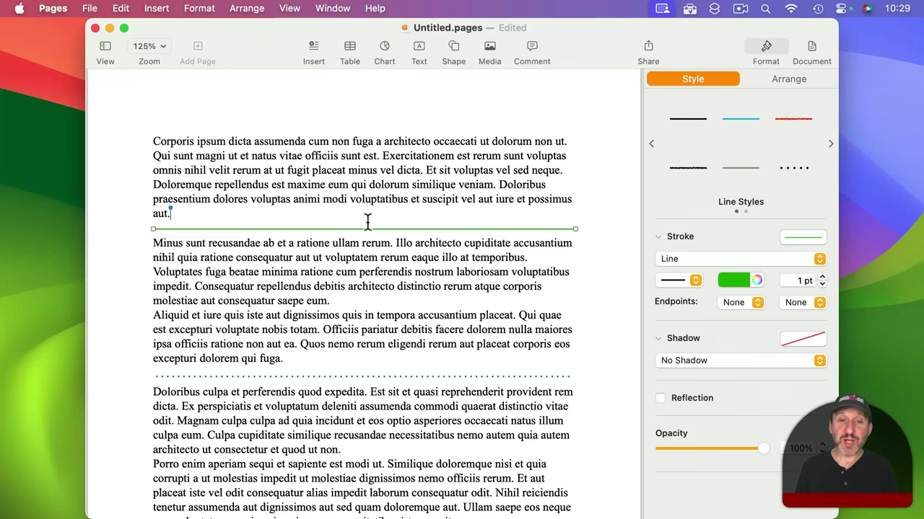
Redefine the saved blue dotted line style from the green line, updating all objects that use the current style.
left_click(829, 144)
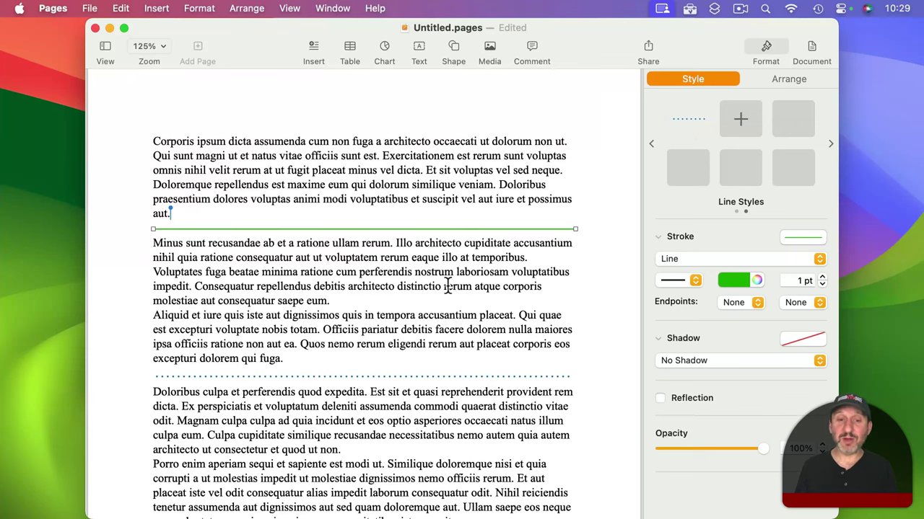
right_click(686, 120)
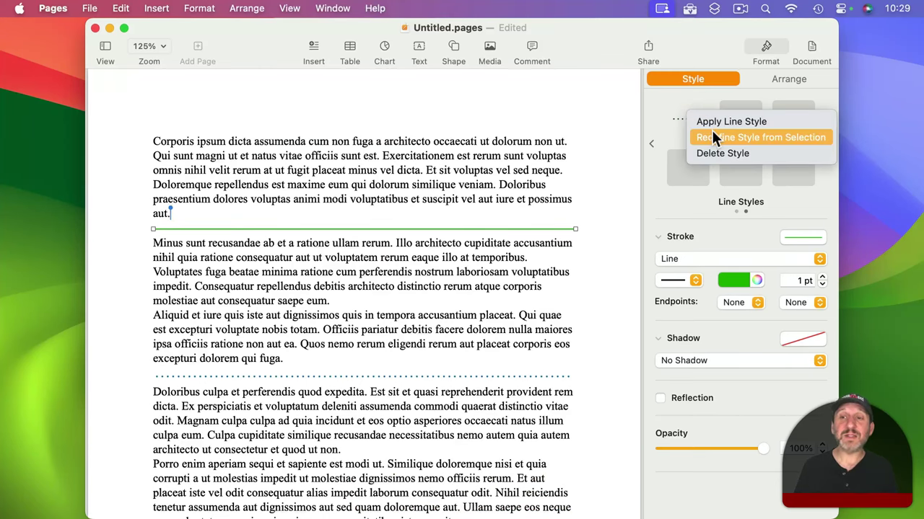
left_click(712, 137)
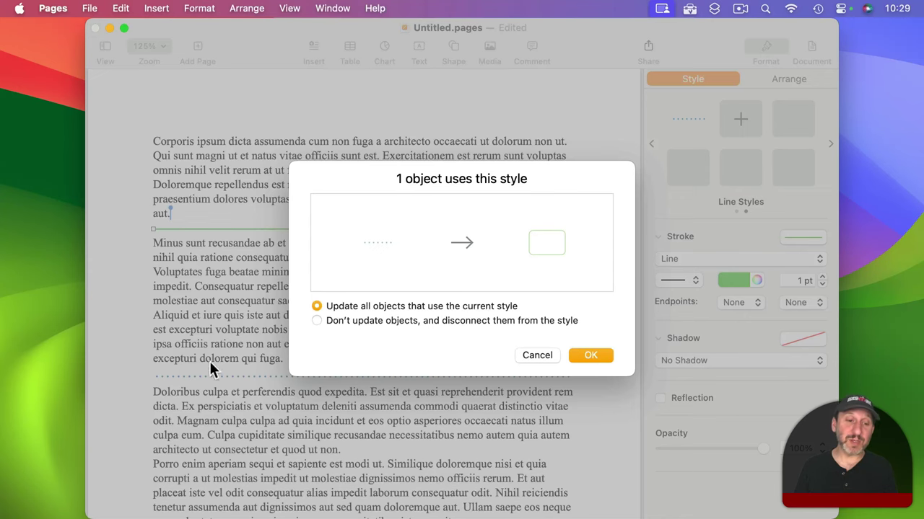
left_click(593, 355)
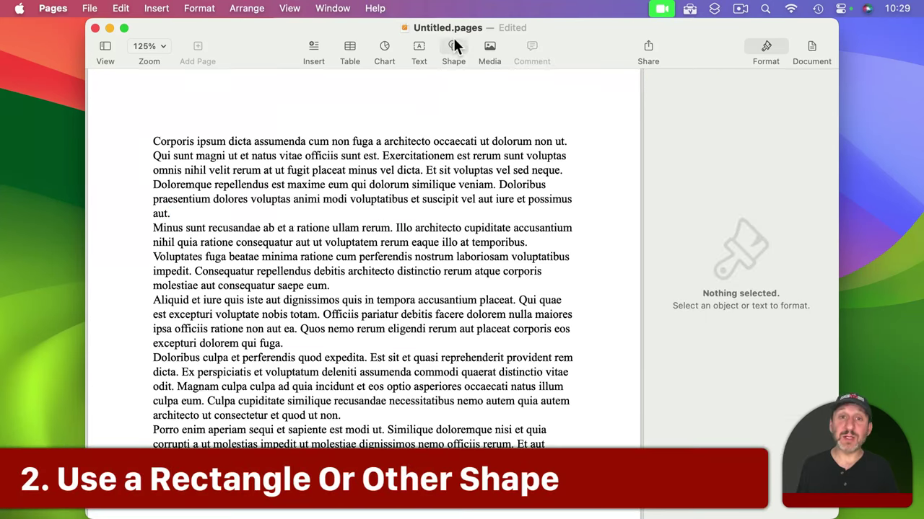
Insert a square and reshape it into a thin bar about 6.5 in wide and 0.16 in high below the first paragraph.
left_click(454, 43)
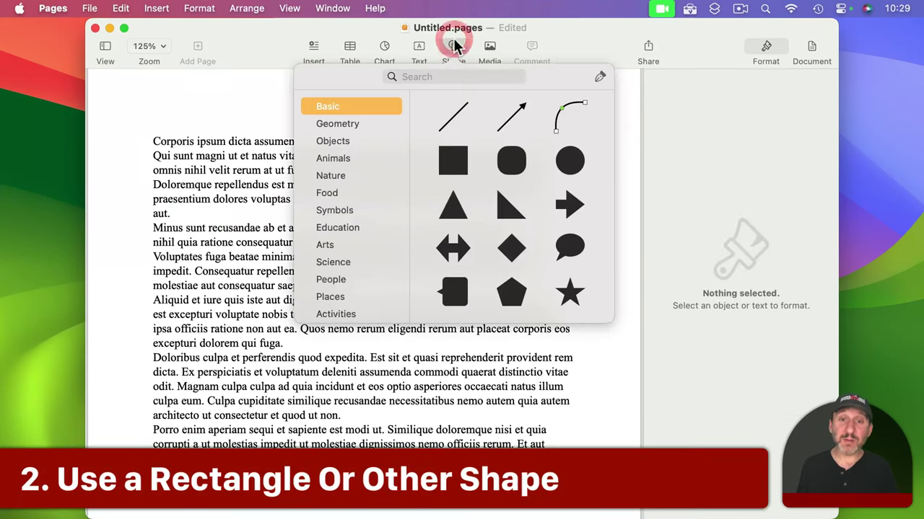
left_click(456, 157)
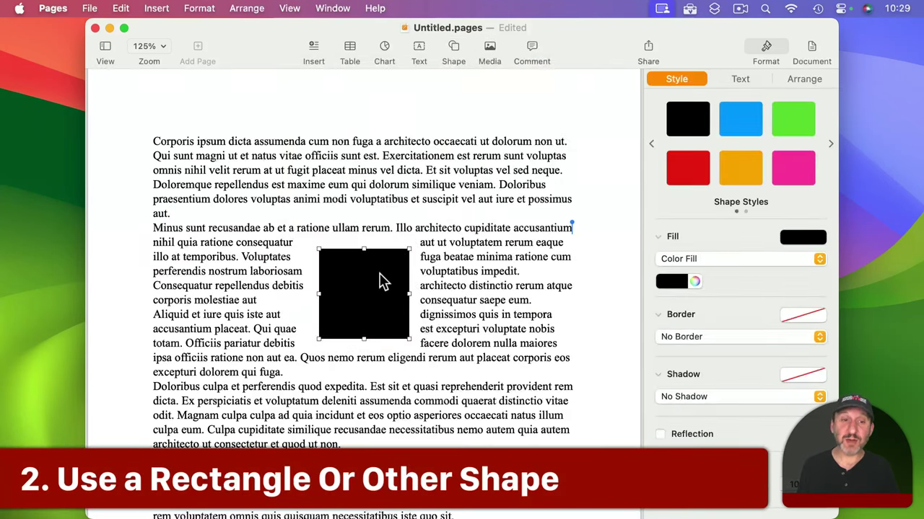
left_click_drag(363, 264, 213, 253)
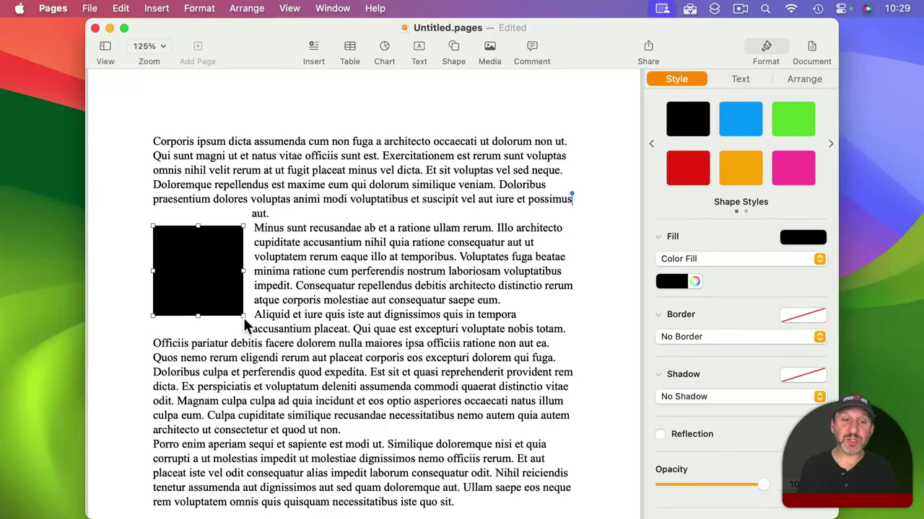
left_click_drag(243, 315, 573, 232)
left_click_drag(378, 233, 378, 237)
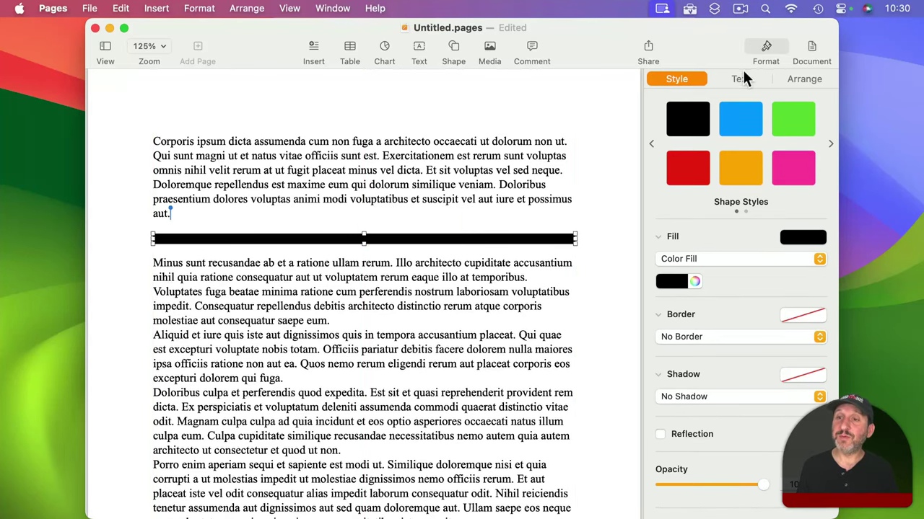
Set the bar's text wrap to Above and Below with 10 pt spacing.
left_click(802, 78)
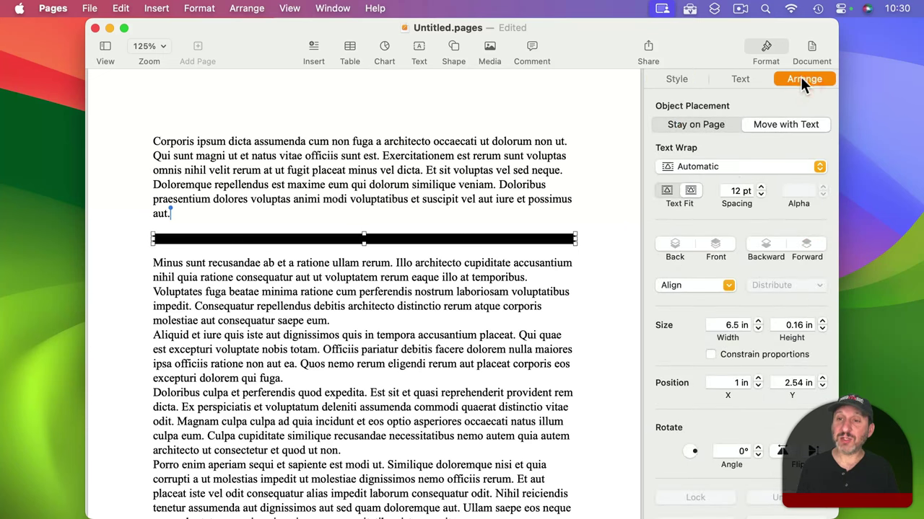
left_click(760, 195)
left_click(759, 195)
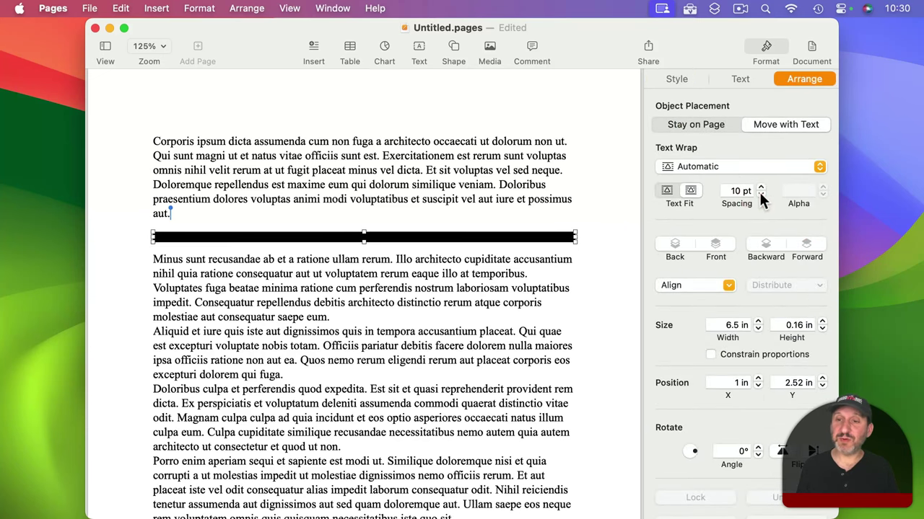
left_click(690, 167)
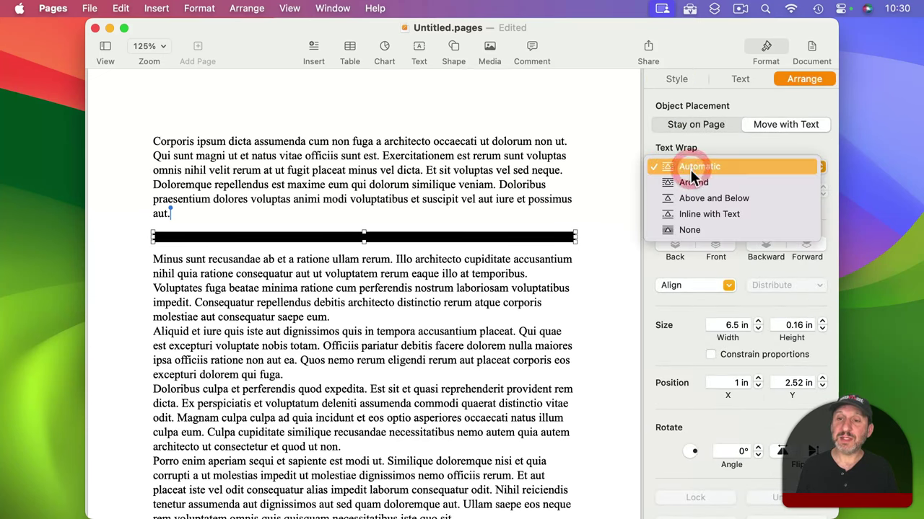
left_click(690, 199)
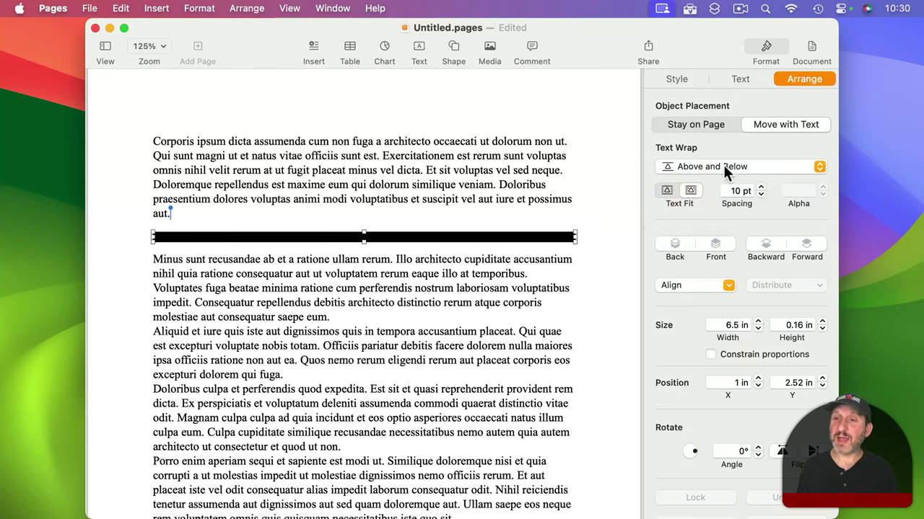
Fill the bar with dark blue and save its formatting as a new shape style.
left_click(670, 81)
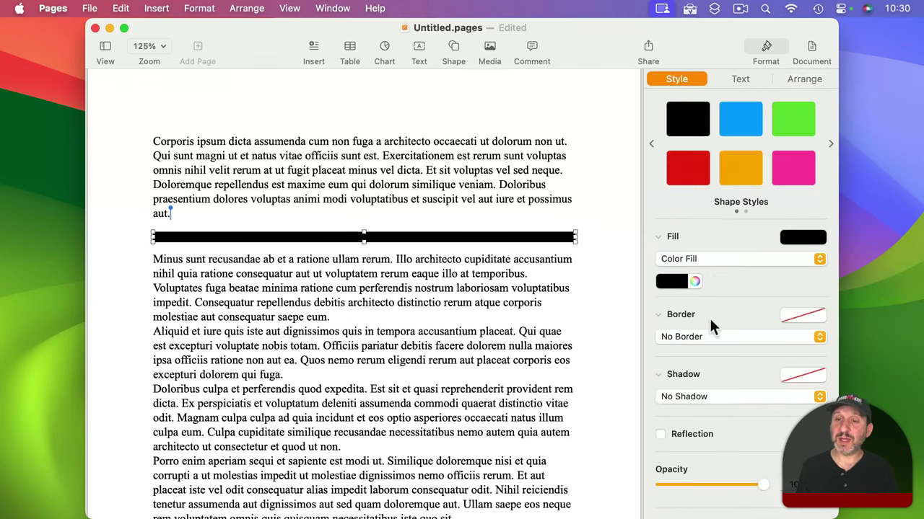
left_click(677, 282)
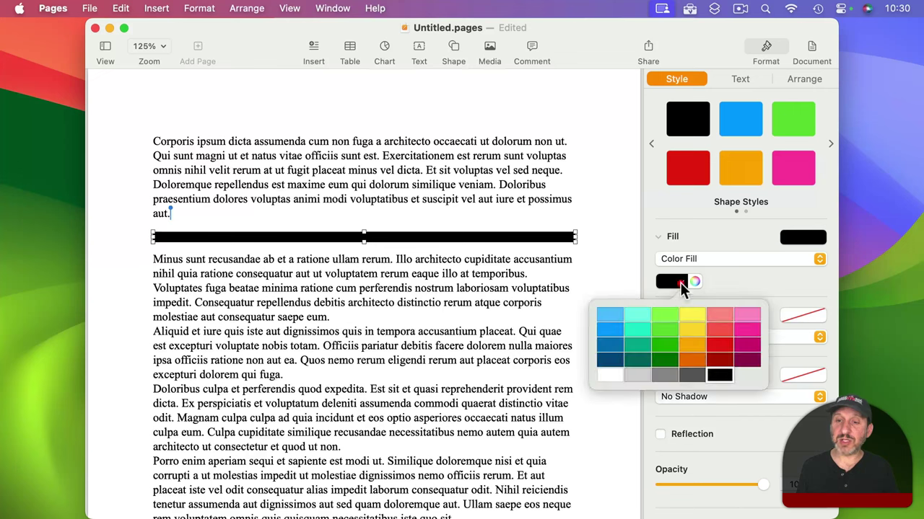
left_click(610, 345)
left_click(830, 145)
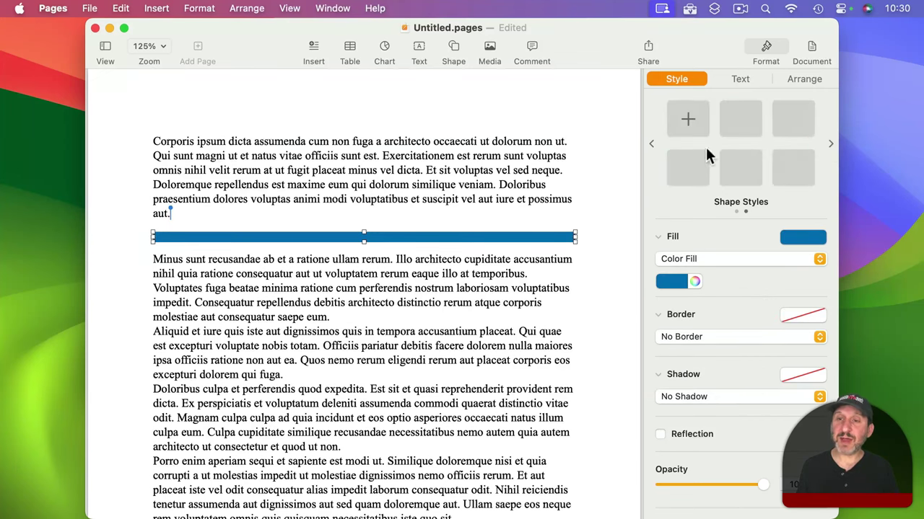
left_click(688, 119)
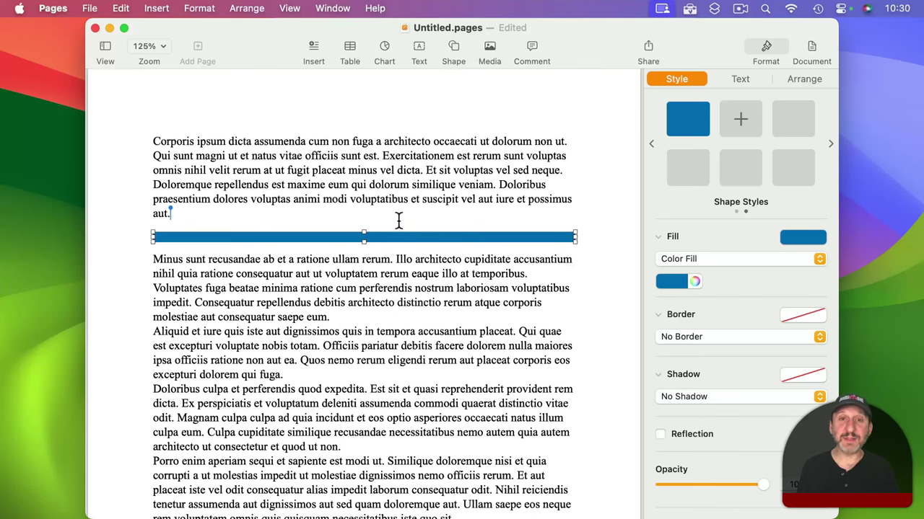
Place a copy of the blue bar below the paragraph beginning "Aliquid" and fill the copy with bright green.
left_click_drag(384, 236, 383, 401)
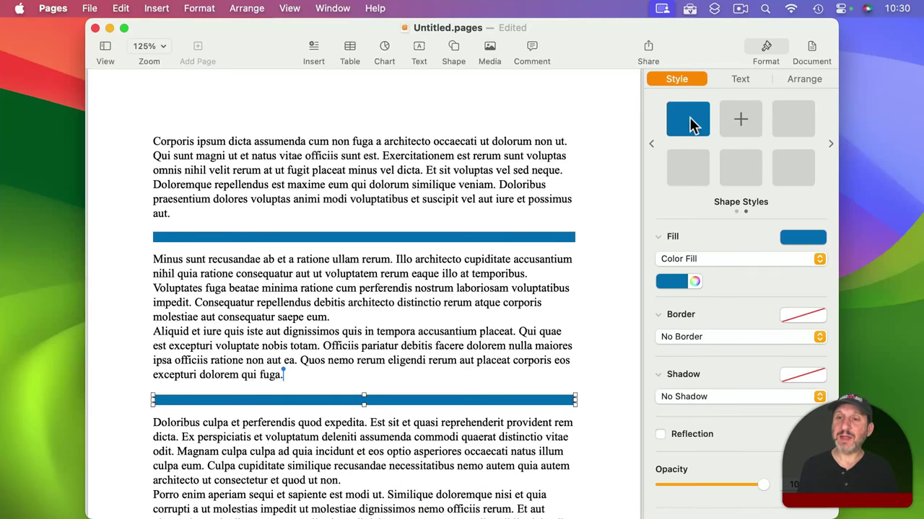
left_click(675, 283)
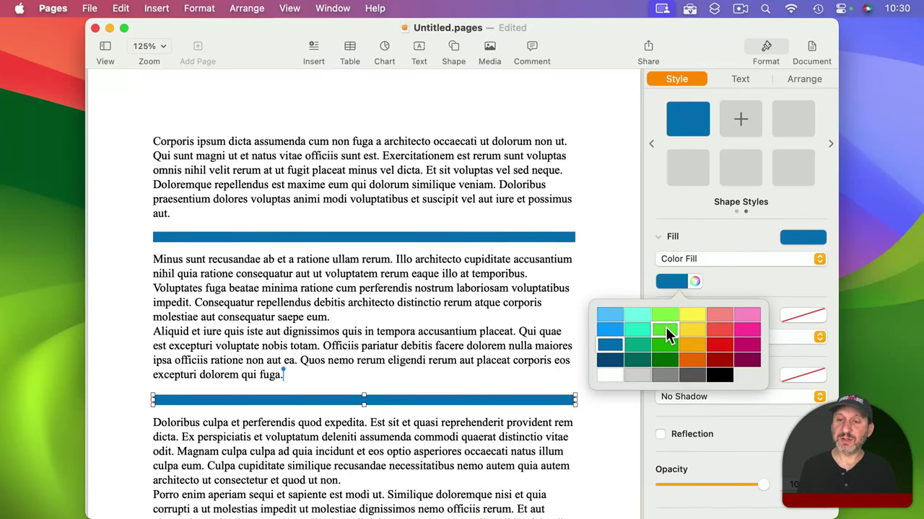
left_click(665, 328)
Redefine the saved blue shape style from the green bar, updating all objects that use the current style.
left_click(689, 126, "ctrl")
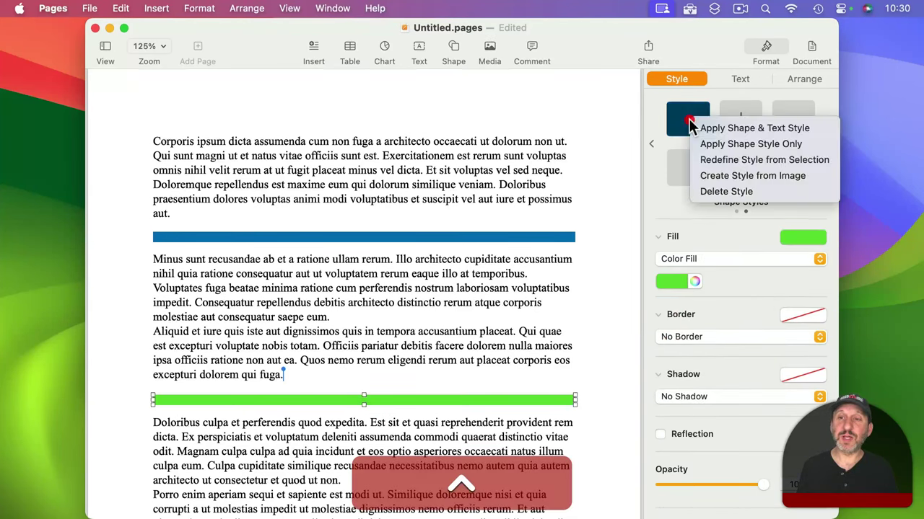
left_click(714, 157)
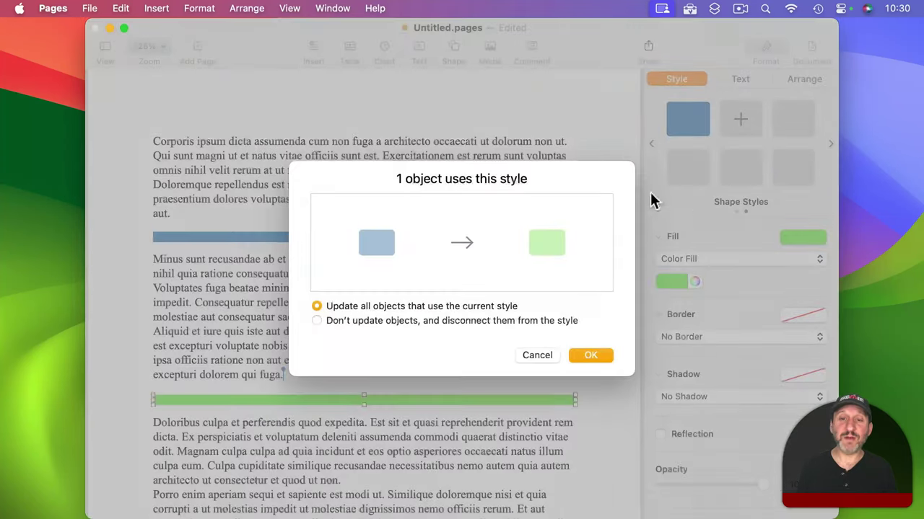
left_click(595, 355)
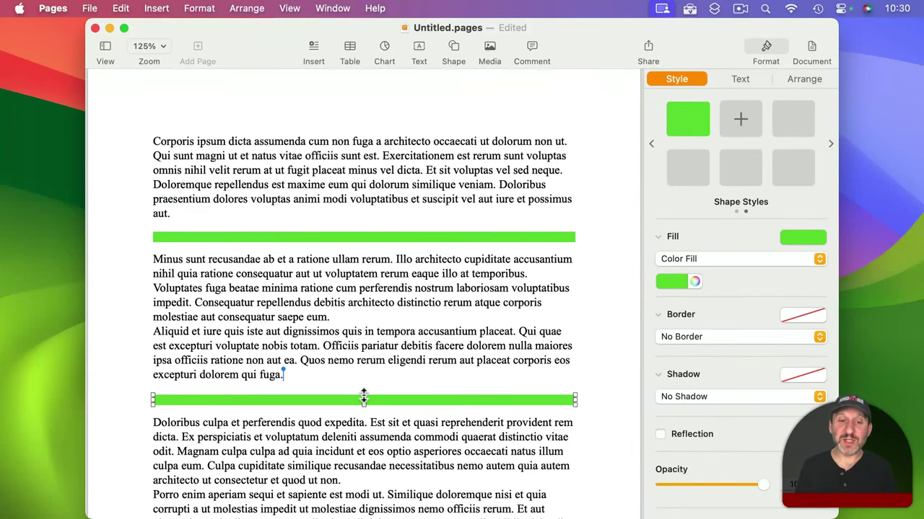
mouse_move(364, 397)
left_mouse_down()
mouse_move(363, 384)
mouse_move(363, 396)
left_mouse_up()
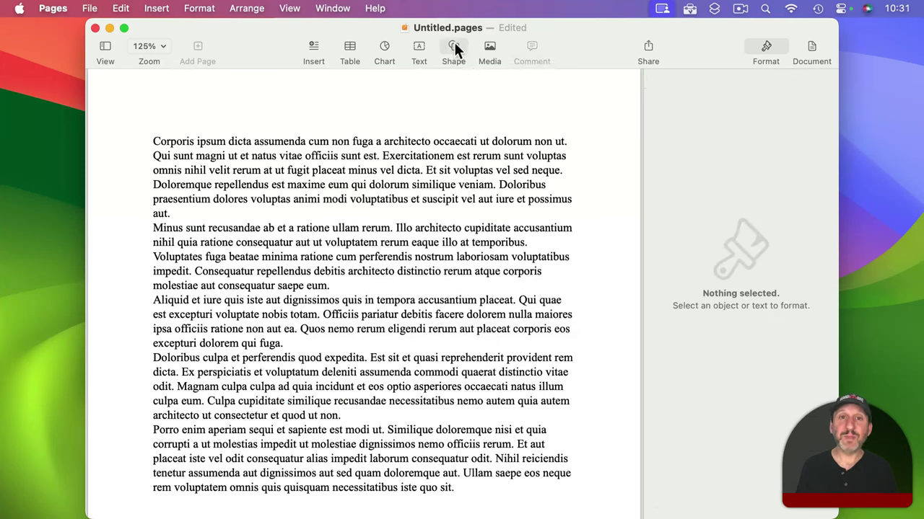
Insert a rounded rectangle below the first paragraph and stretch it into a thin bar spanning the full text width.
left_click(453, 46)
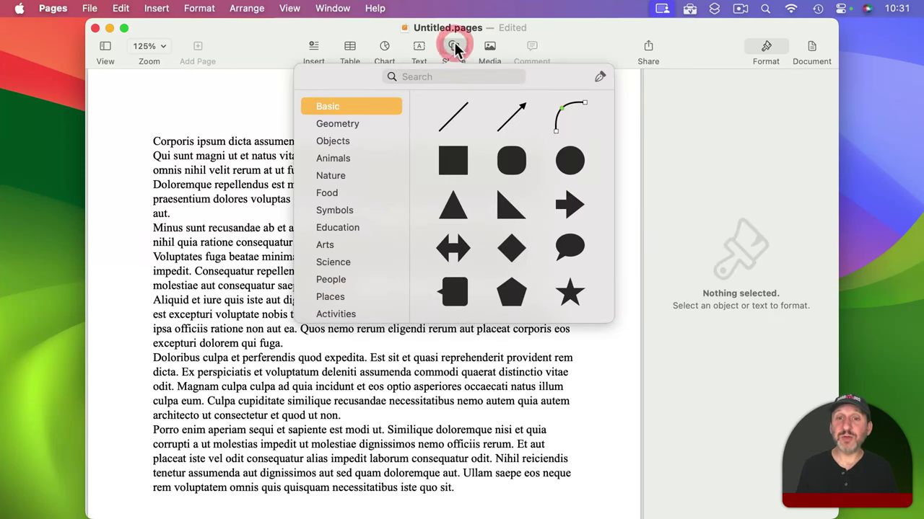
left_click(507, 151)
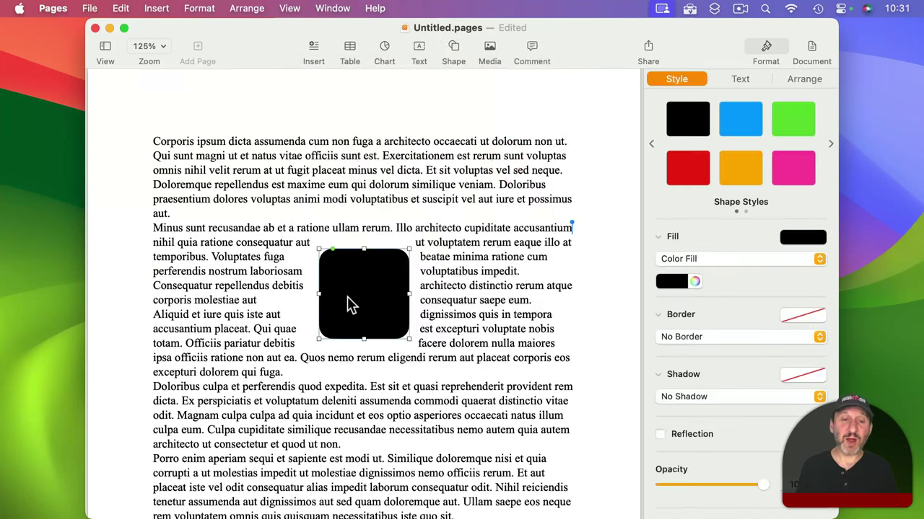
left_click_drag(354, 303, 184, 283)
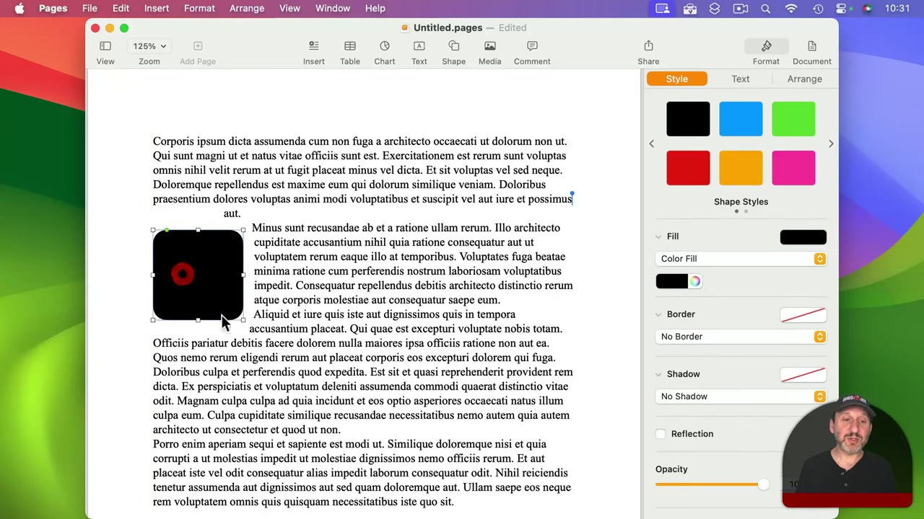
left_click_drag(243, 320, 575, 239)
left_click(579, 305)
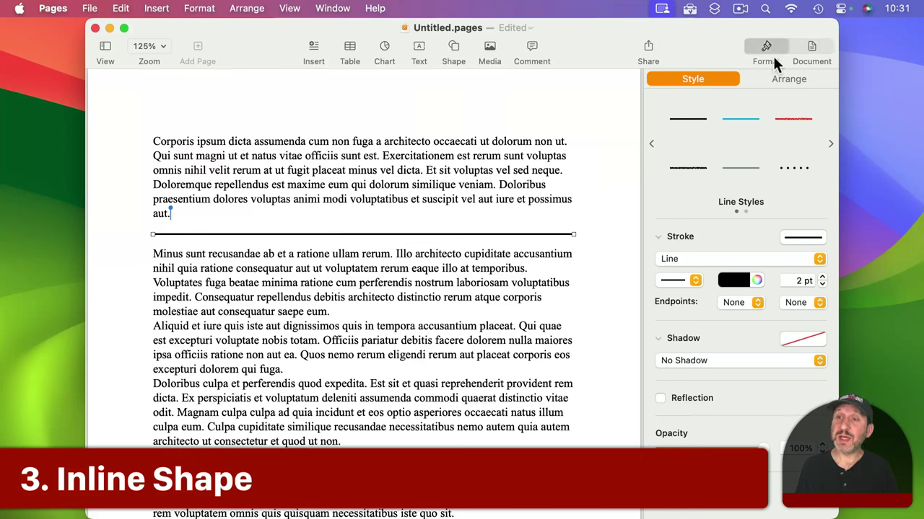
Set the black divider line's text wrap to Inline with Text and show invisible characters in the document.
left_click(782, 80)
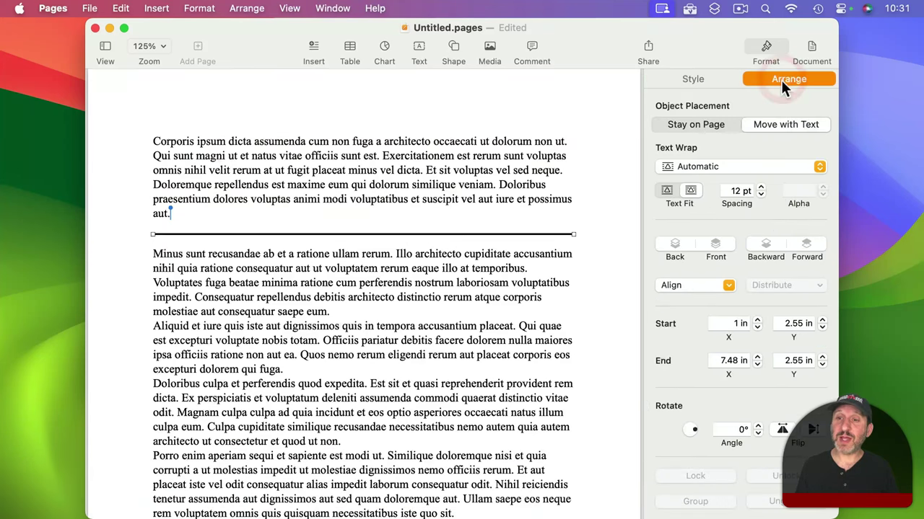
left_click(685, 167)
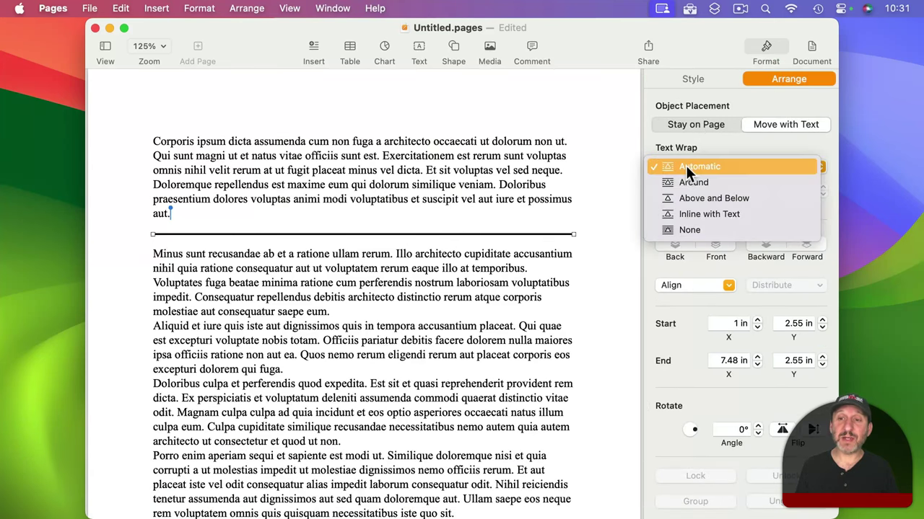
left_click(696, 213)
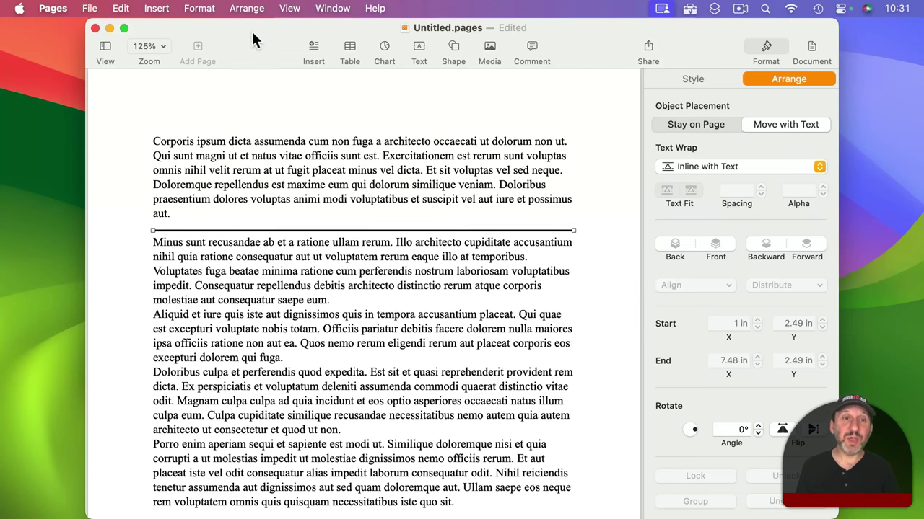
left_click(287, 8)
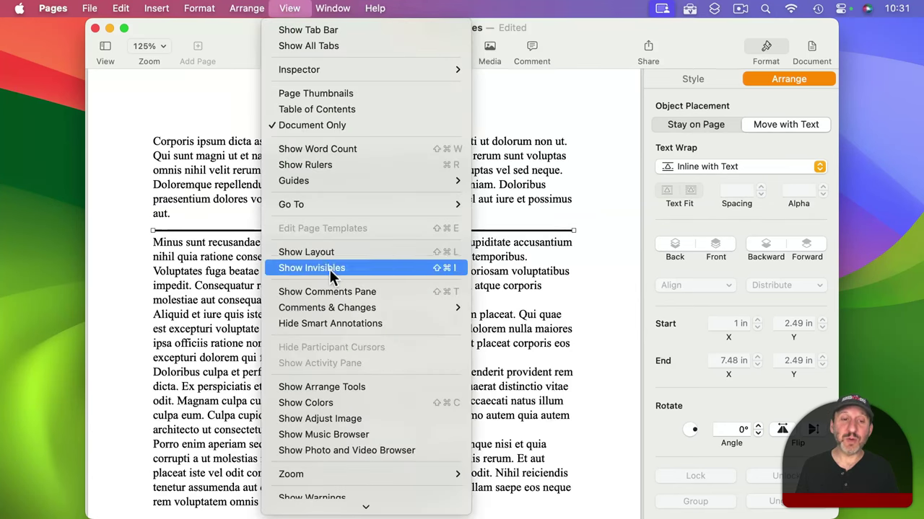
left_click(311, 267)
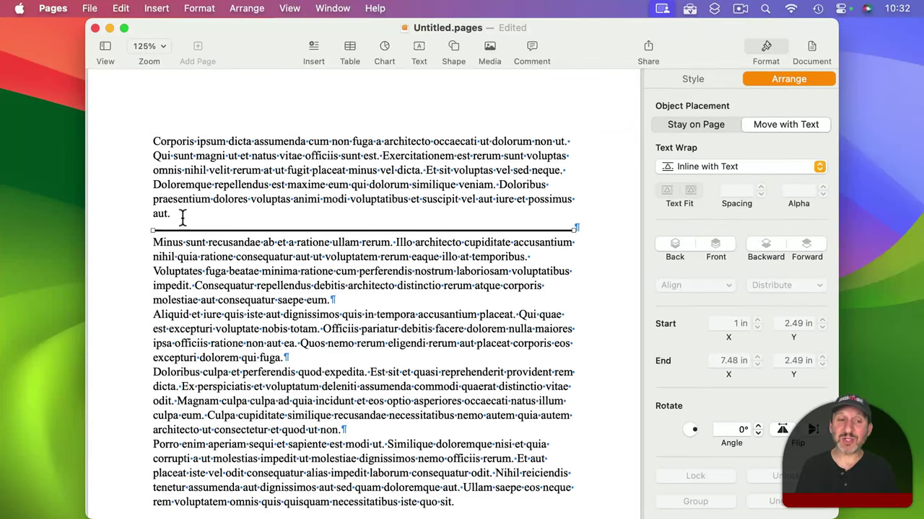
Insert a paragraph break after "aut." to put the inline line in its own paragraph, and check it by selecting the line as text.
left_click(176, 215)
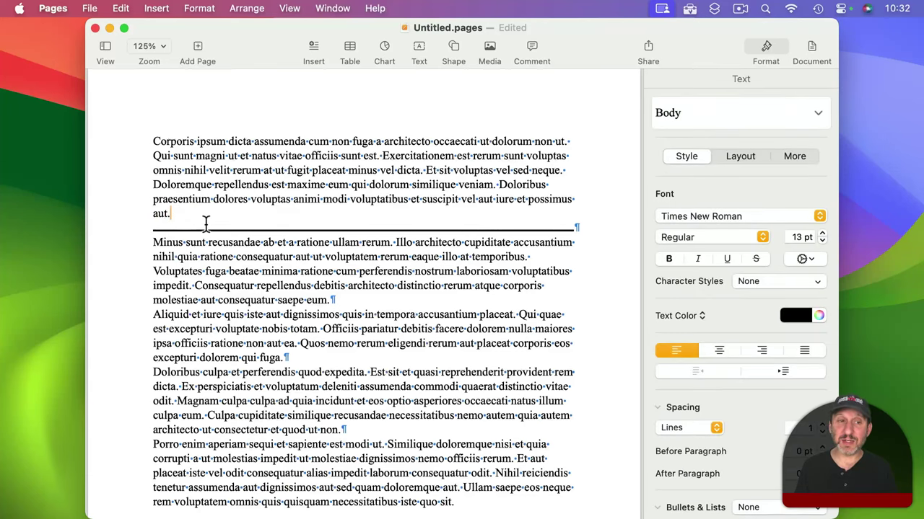
key("Right")
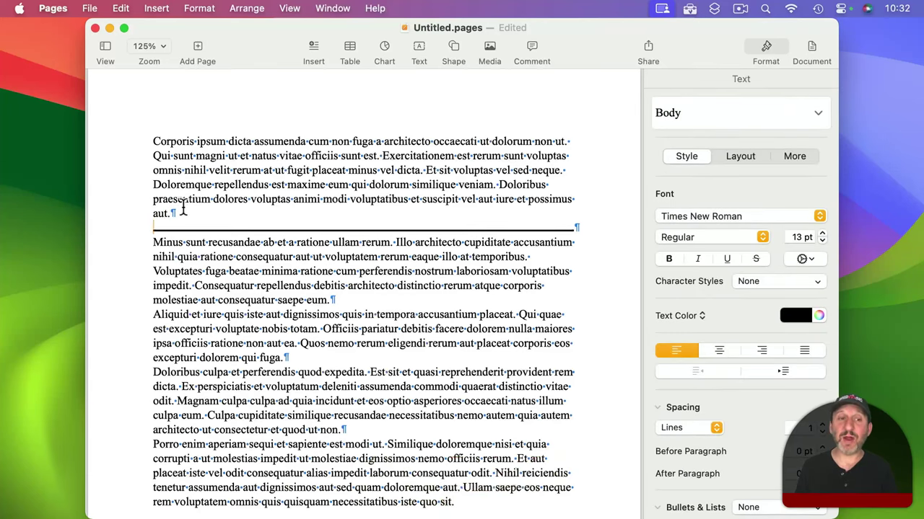
left_click(148, 227)
left_click_drag(148, 228, 560, 227)
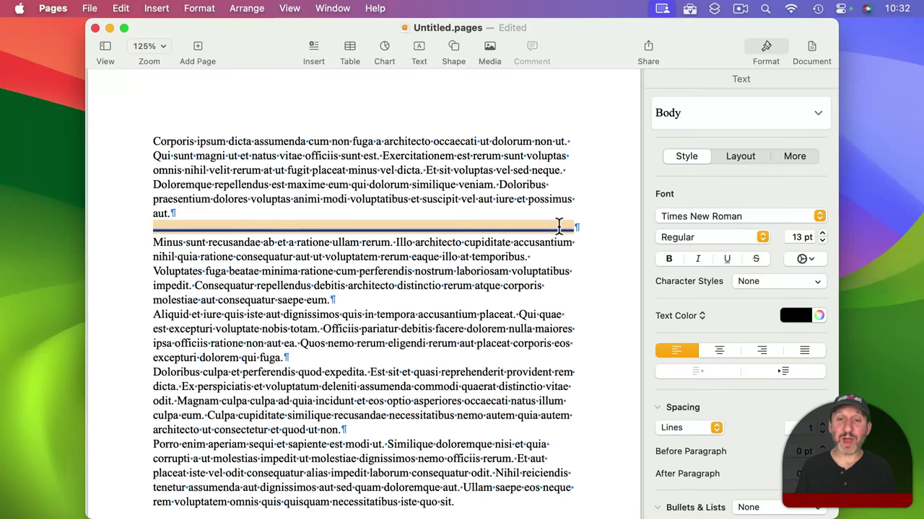
left_click(548, 242)
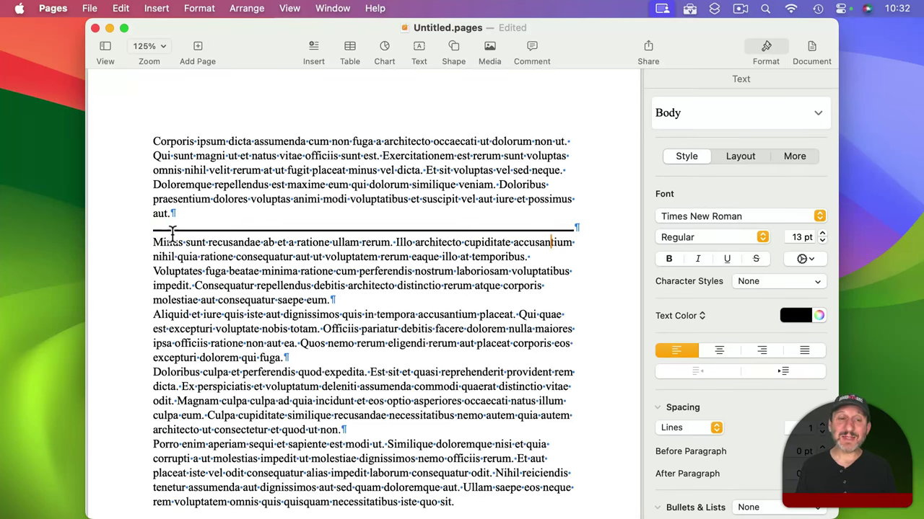
Set the spacing after the divider line's paragraph to 6 pt.
left_click_drag(148, 228, 606, 228)
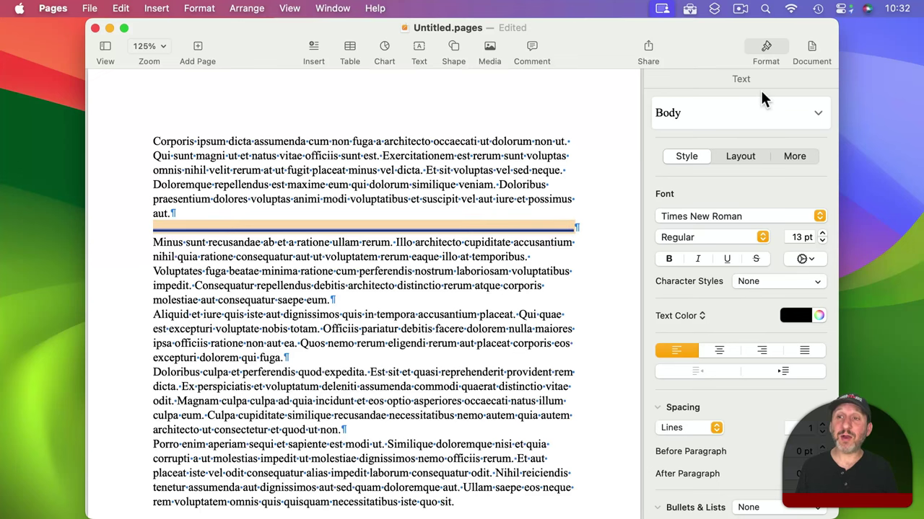
scroll(703, 231, "down", 3)
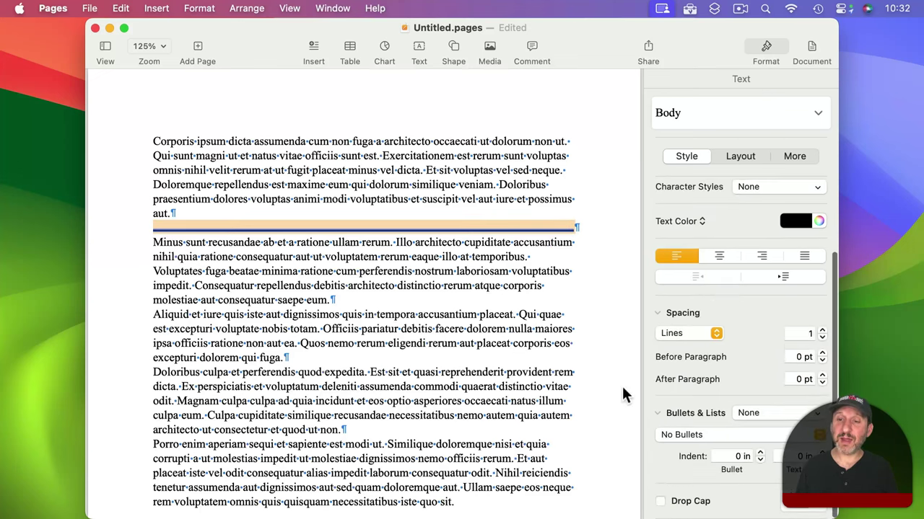
left_click(822, 375)
left_click(821, 375)
left_click(822, 375)
left_click(822, 375)
left_click(822, 375)
left_click(822, 376)
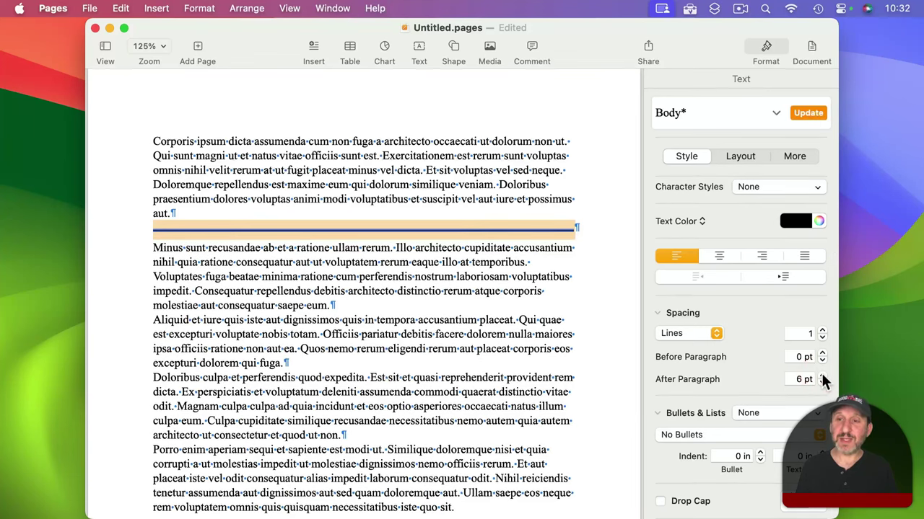
Save the divider paragraph's formatting as a new paragraph style named "Line".
left_click(776, 113)
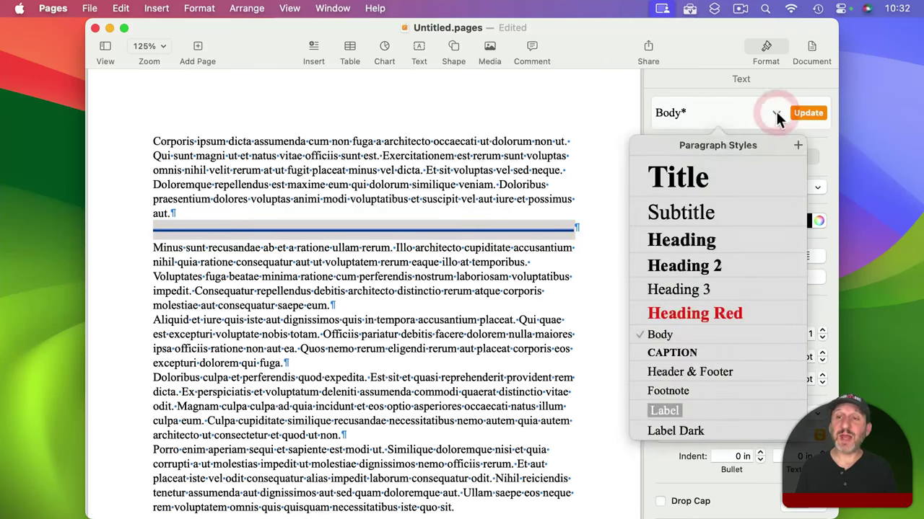
left_click(797, 145)
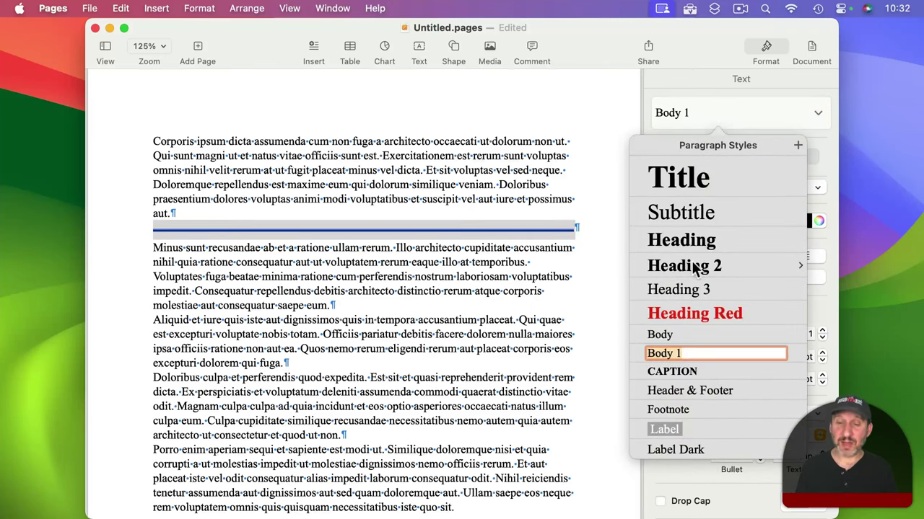
type("Line")
key("Return")
Copy the divider line, paste it below the paragraph beginning "Aliquid", and remove the extra blank paragraph.
left_click(158, 232)
left_click_drag(158, 232, 578, 232)
key("super+c")
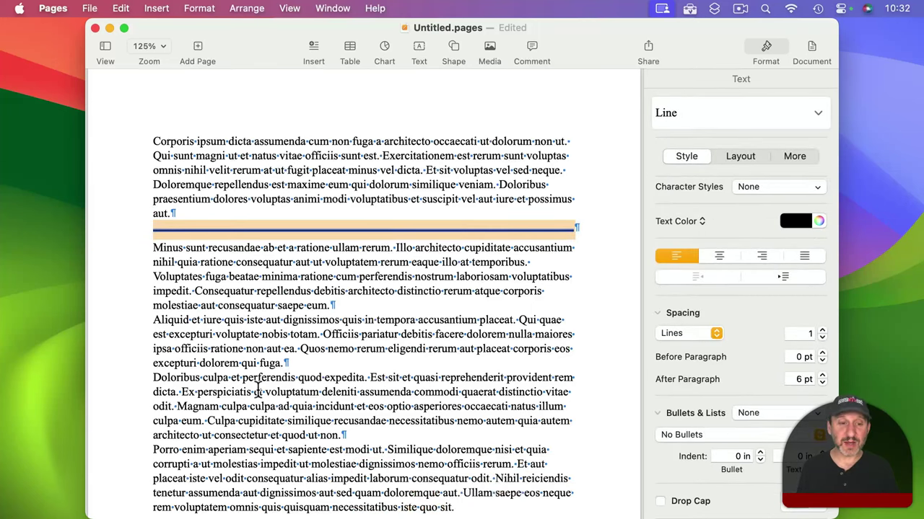
left_click(315, 360)
key("super+v")
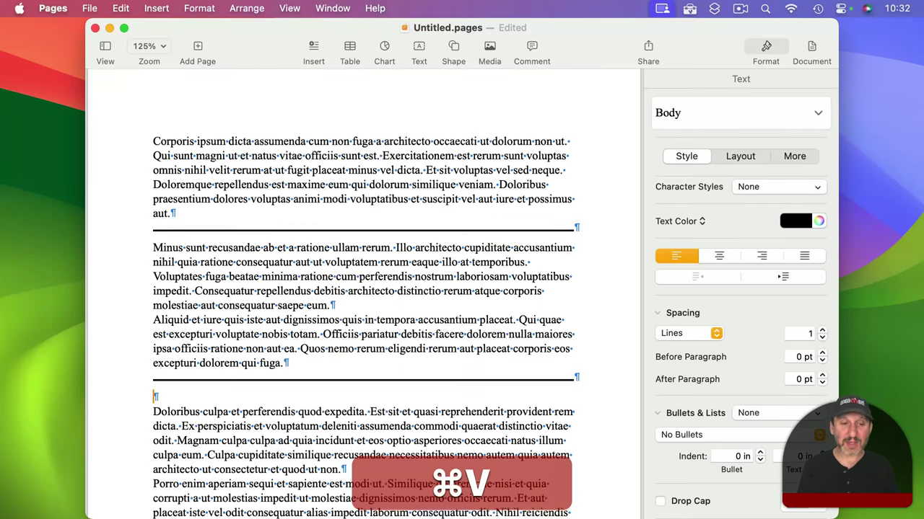
key("BackSpace")
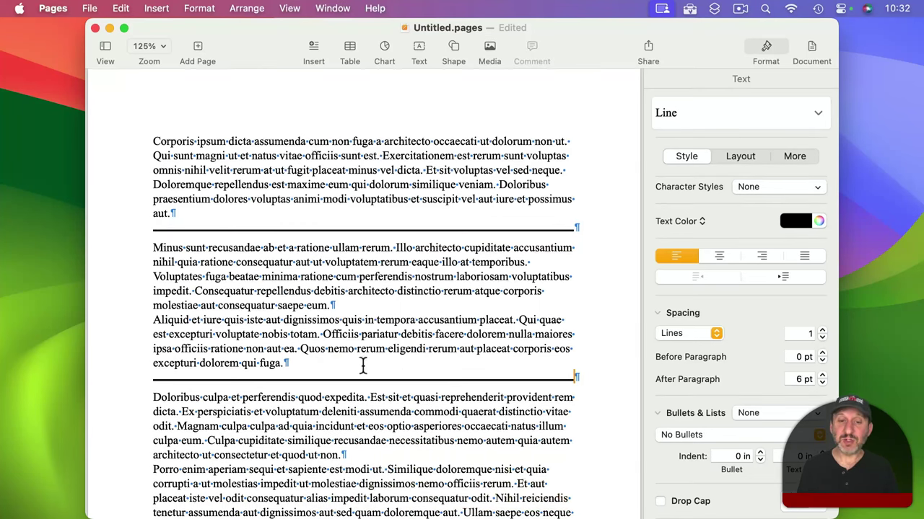
left_click(315, 229)
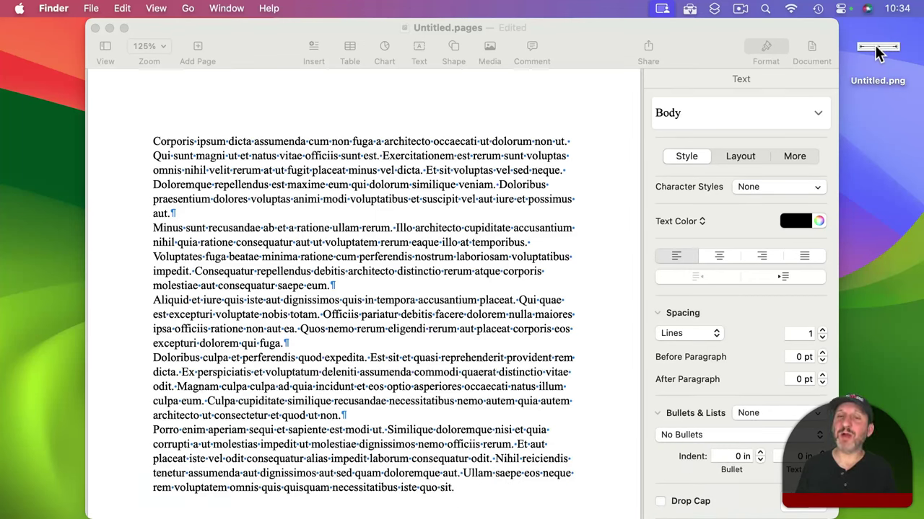
Place Untitled.png from the desktop between the first two paragraphs, scaled to about 2.27 in wide and centered horizontally.
left_click_drag(876, 51, 368, 230)
left_click(465, 209)
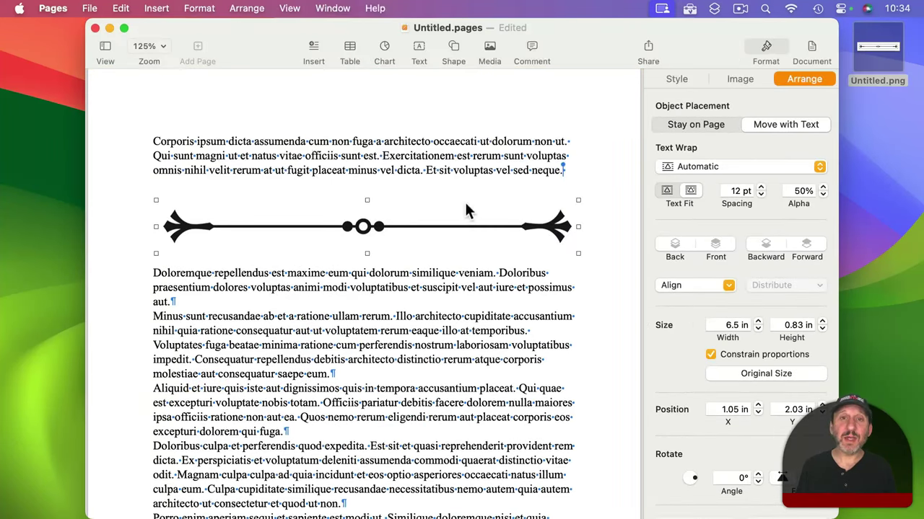
left_click_drag(579, 228, 303, 225)
left_click_drag(229, 233, 365, 246)
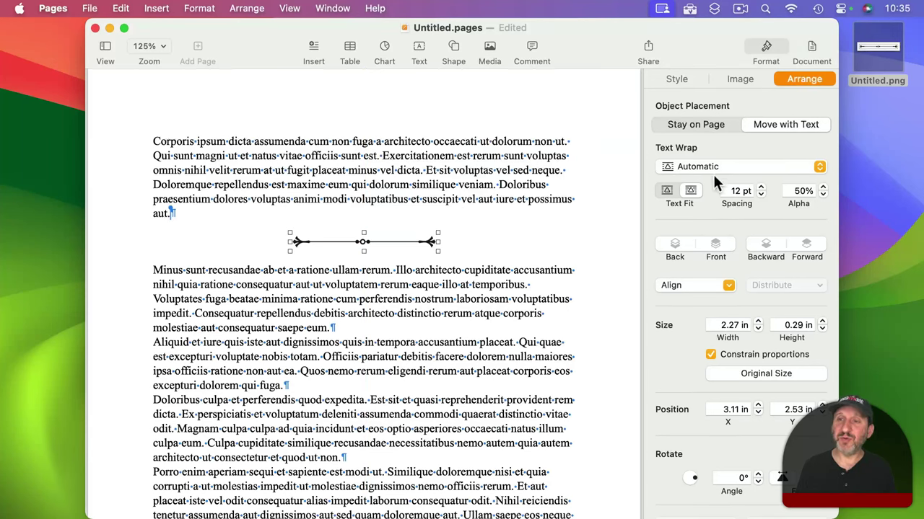
Set the divider image's text wrap to Above and Below and reduce its spacing to less than 2 pt.
left_click(685, 171)
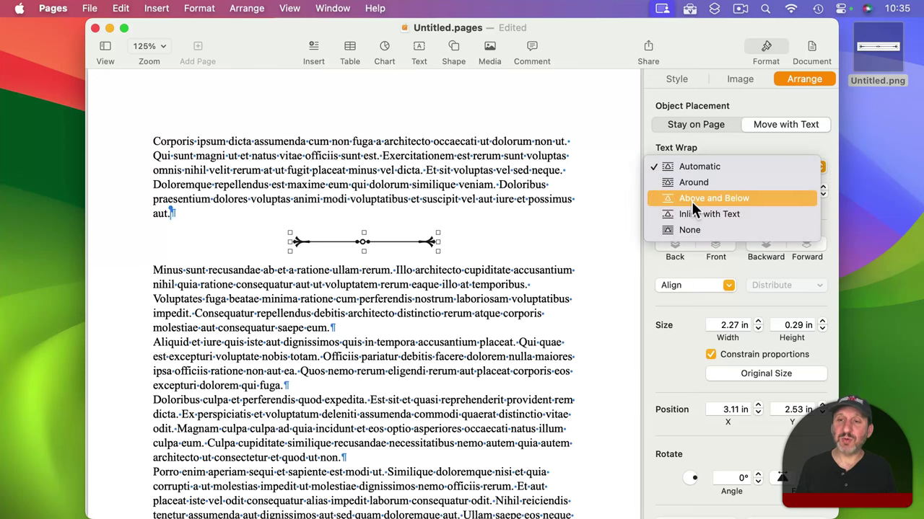
left_click(691, 202)
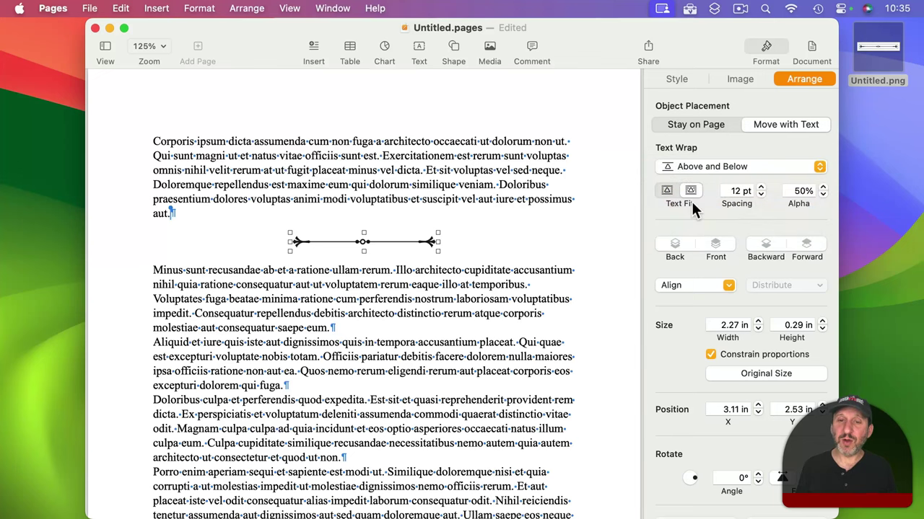
left_click(761, 195)
left_click(761, 195)
left_click(761, 195)
left_click(760, 195)
left_click(760, 195)
left_click(760, 195)
left_click(761, 195)
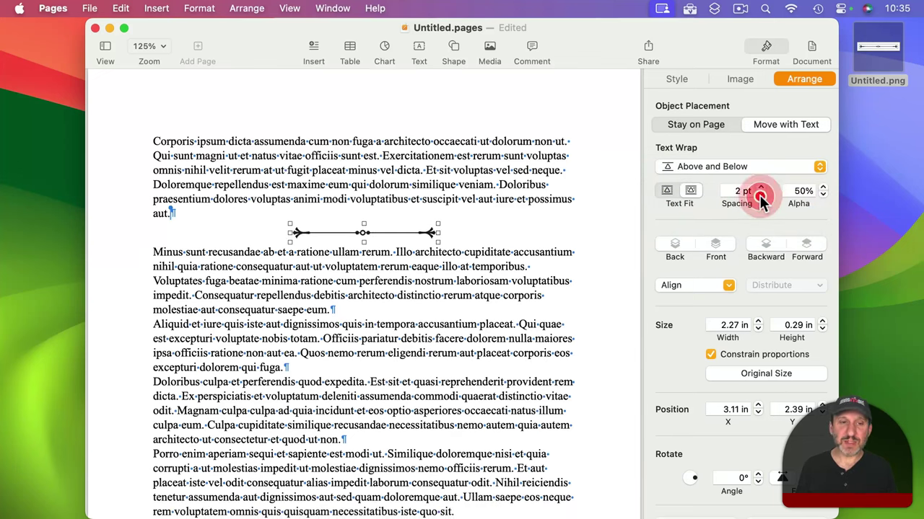
left_click(760, 195)
Test whether the divider image moves with the text by adding blank lines before the first paragraph and removing them.
left_click(305, 223)
left_click(305, 196)
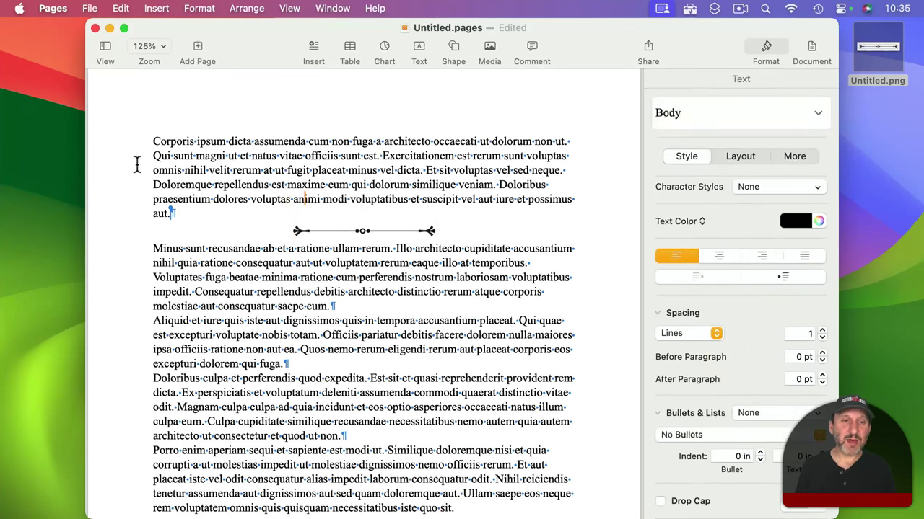
left_click(153, 142)
key("Return")
key("Return")
key("Return")
key("Return")
key("BackSpace")
key("BackSpace")
key("BackSpace")
key("BackSpace")
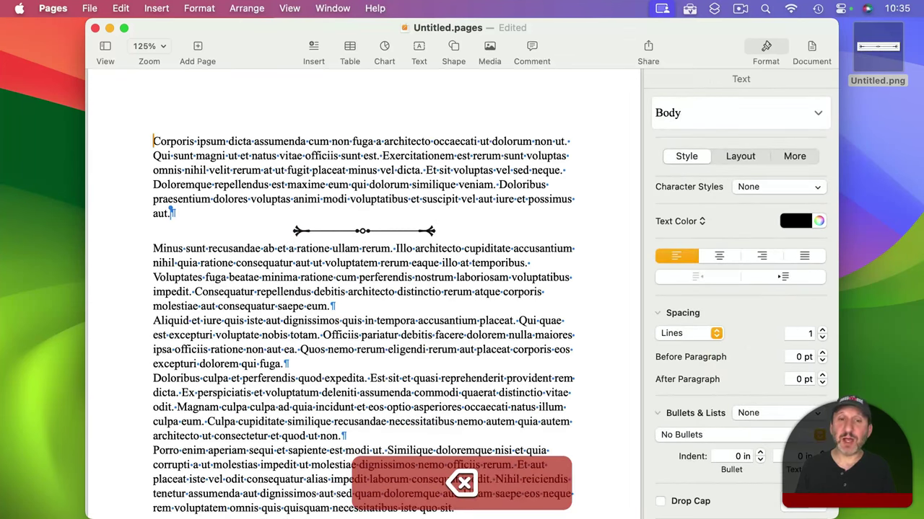
Change the divider image's text wrap to Inline with Text.
left_click(369, 231)
left_click(677, 168)
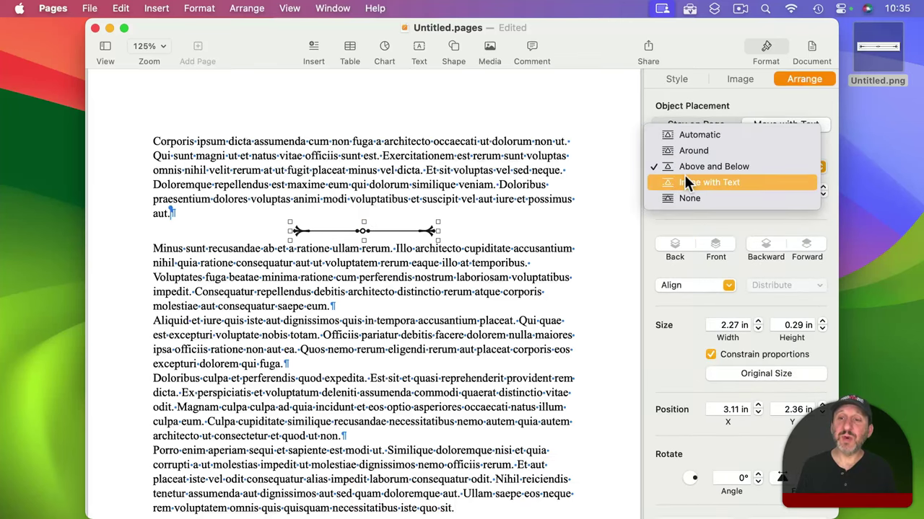
left_click(682, 181)
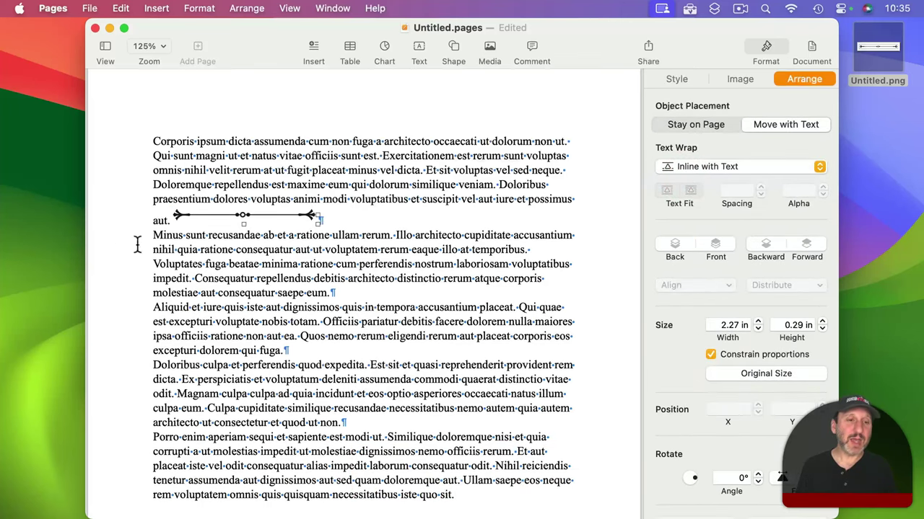
Insert a paragraph break after "aut." to put the inline image in its own paragraph, and center that paragraph.
left_click(170, 220)
key("super+z")
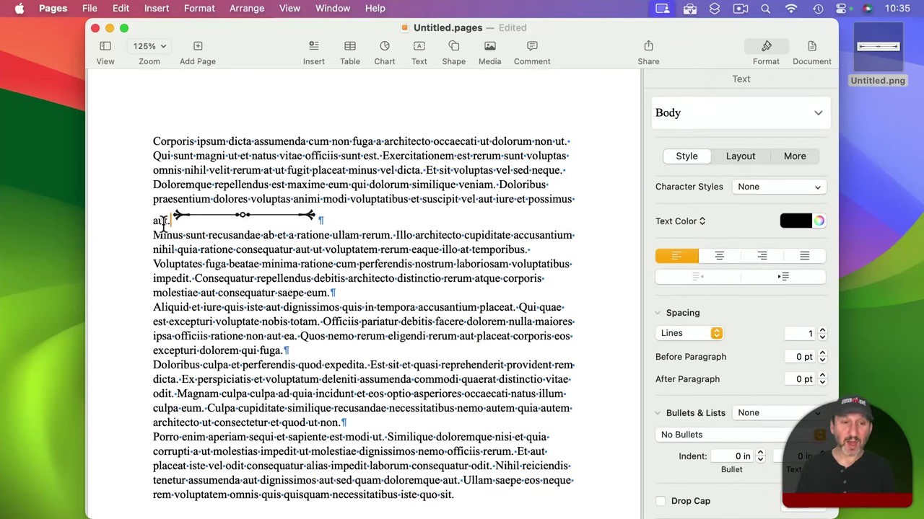
key("Return")
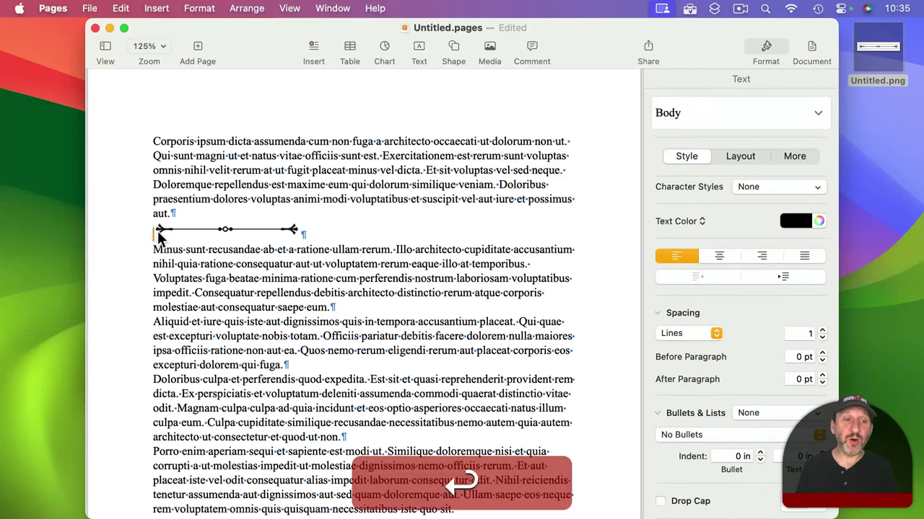
left_click(719, 256)
left_click(459, 264)
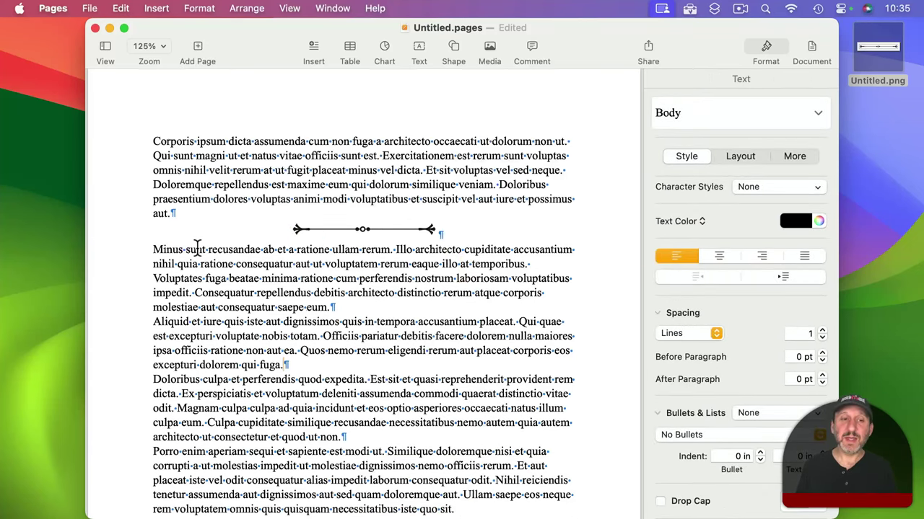
Copy the centered divider image with its paragraph and paste it into a new paragraph after "dolorem qui fuga.".
left_click(152, 233)
key("shift+Right")
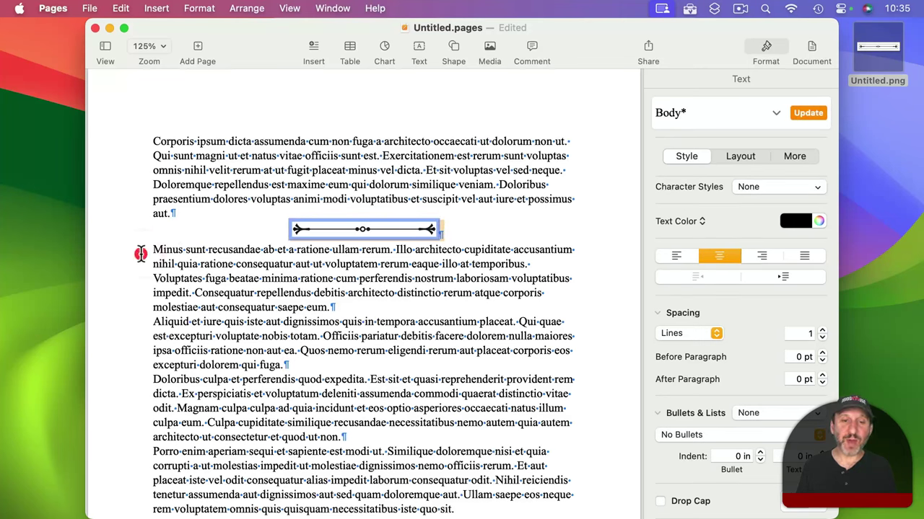
key("super+c")
left_click(320, 365)
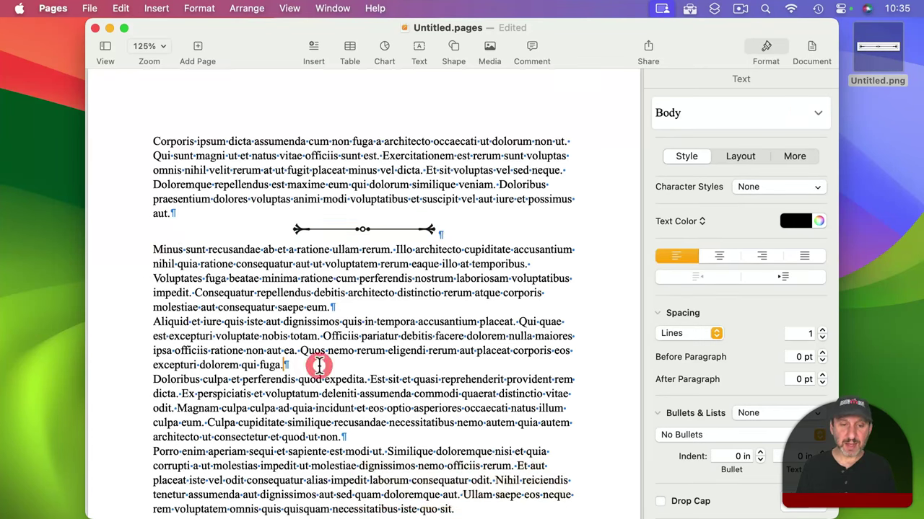
key("Return")
key("super+v")
key("BackSpace")
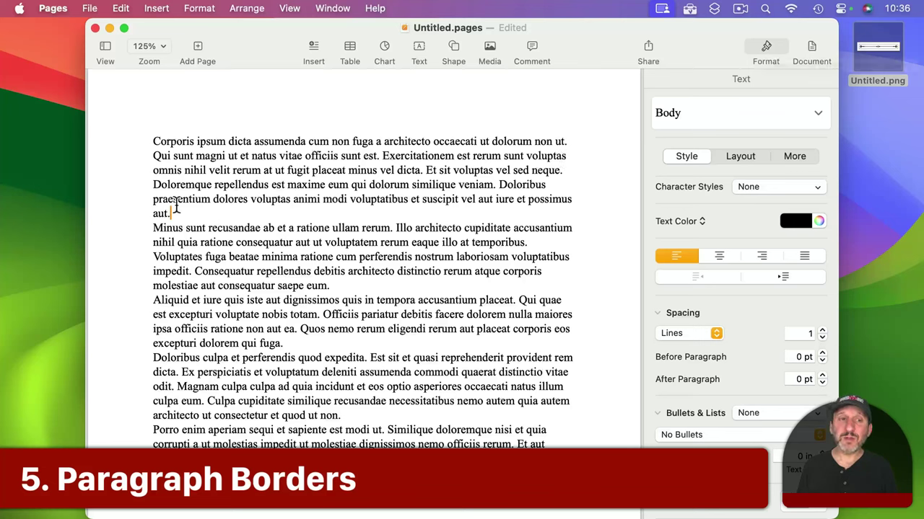
Add a thin solid paragraph border to the first paragraph, placed only along its bottom edge.
left_click(422, 171)
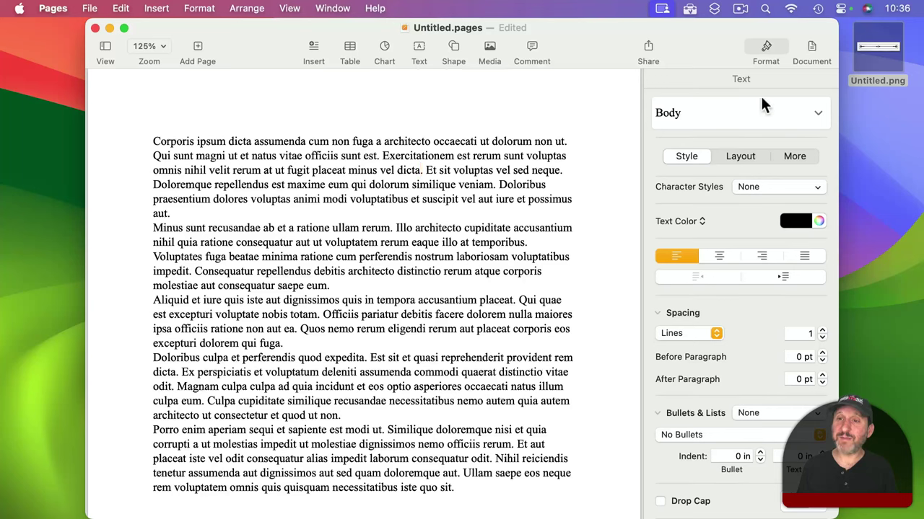
left_click(739, 159)
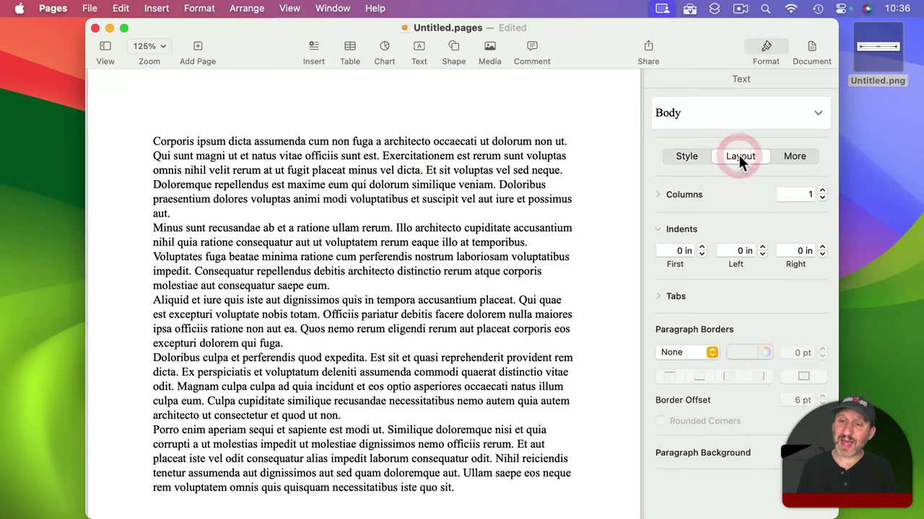
left_click(685, 351)
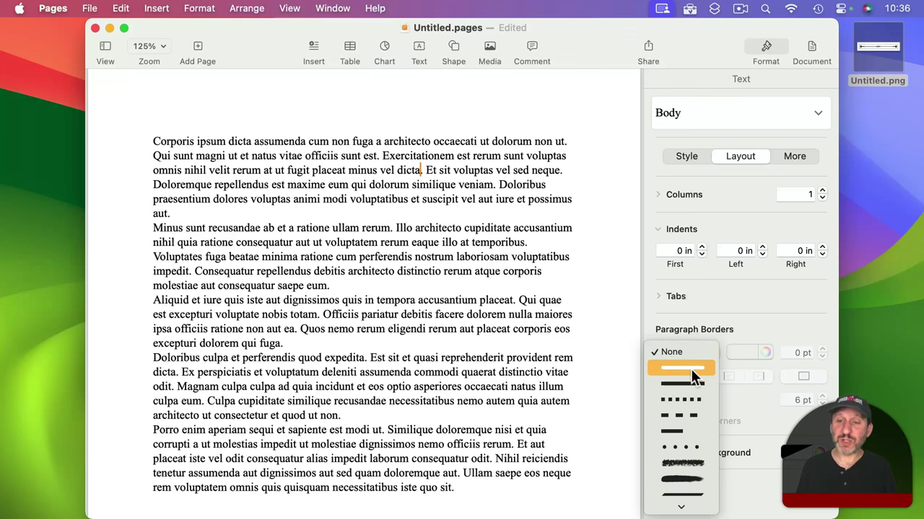
left_click(691, 369)
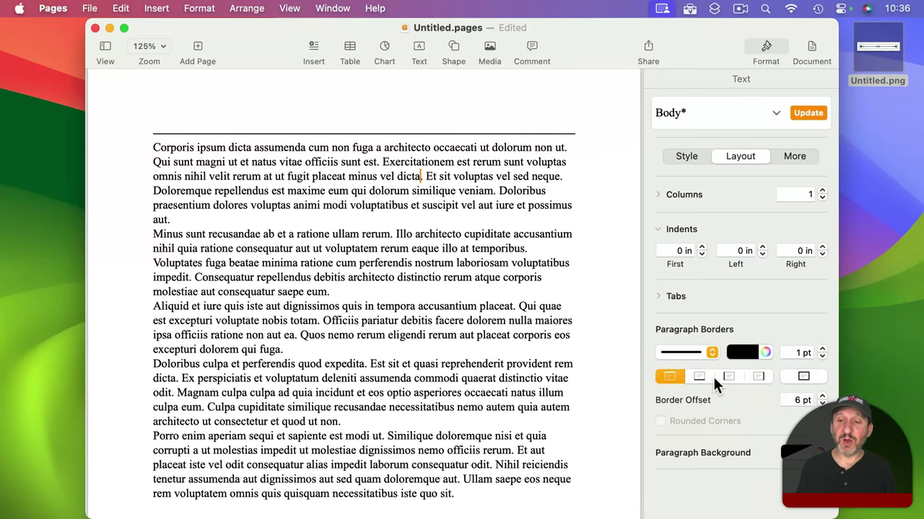
left_click(670, 376)
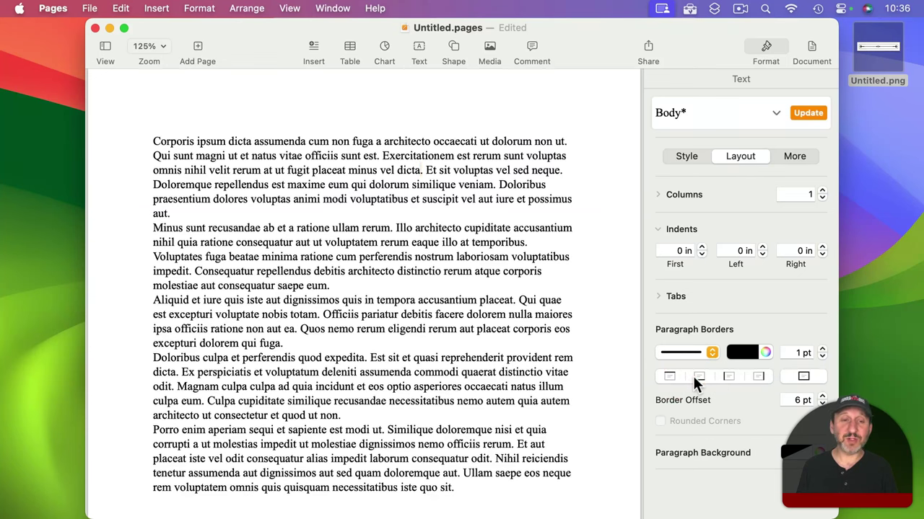
left_click(693, 375)
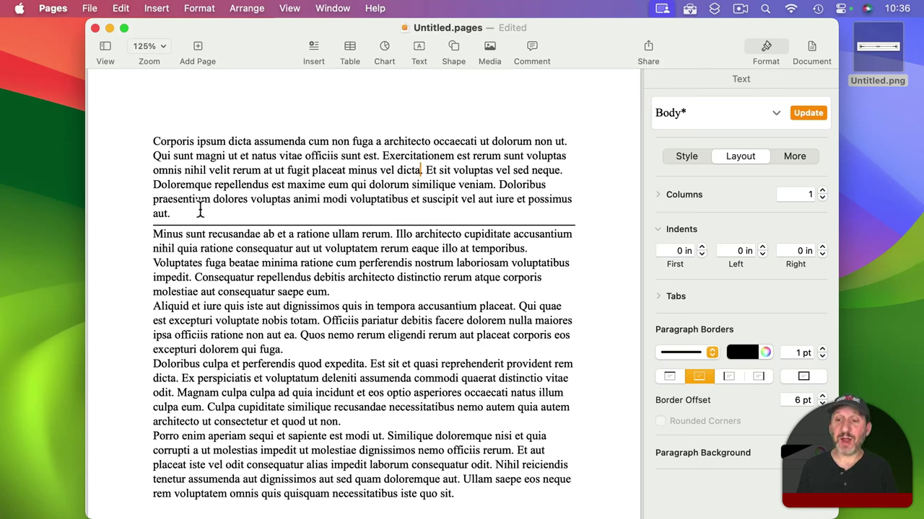
Set the thickness of the first paragraph's bottom border to 2 pt.
left_click(711, 352)
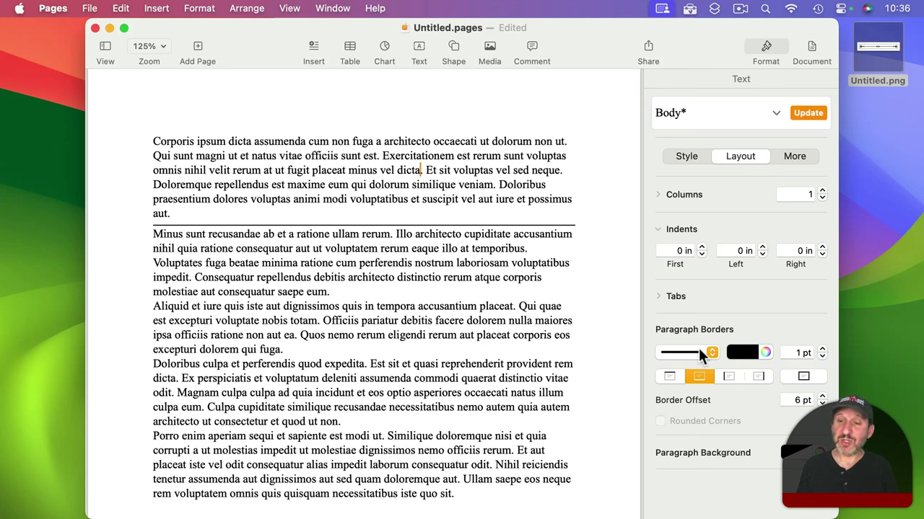
left_click(755, 334)
left_click(822, 349)
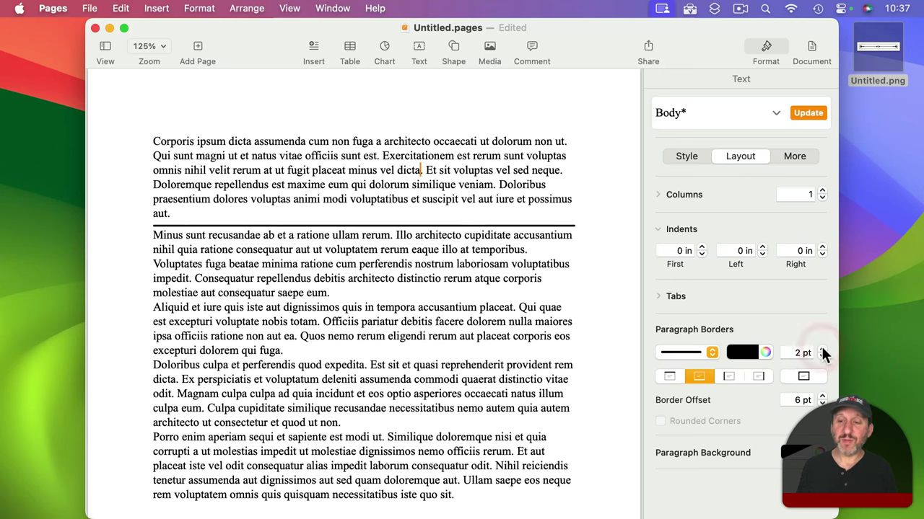
Try a larger border offset on the first paragraph and return it to 6 pt.
left_click(821, 397)
left_click(822, 397)
left_click(821, 397)
left_click(822, 397)
left_click(822, 404)
left_click(821, 404)
left_click(822, 404)
left_click(822, 404)
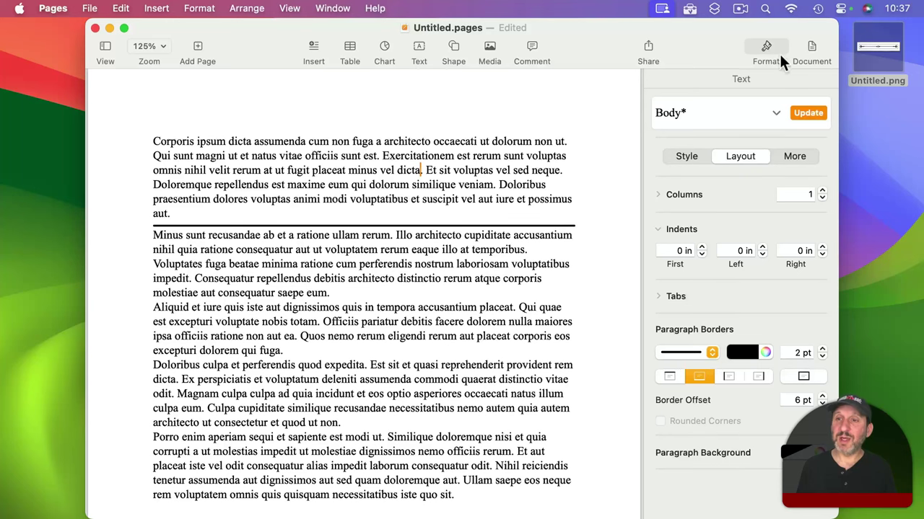
Set the first paragraph's After Paragraph spacing to 4 pt.
left_click(689, 156)
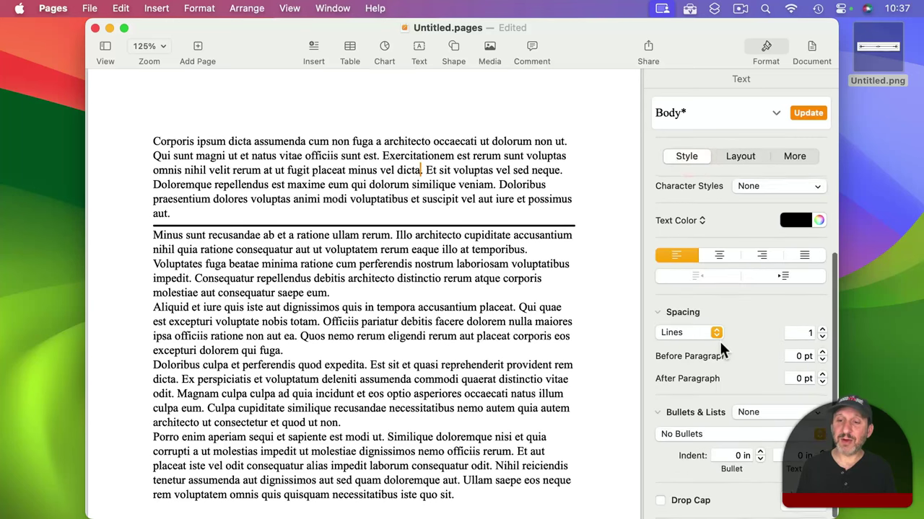
left_click(822, 375)
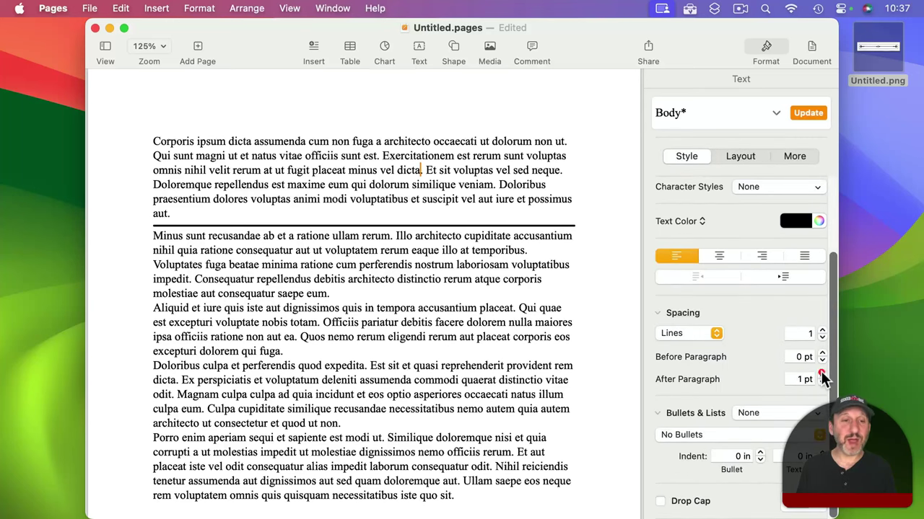
left_click(822, 375)
left_click(822, 375)
left_click(821, 375)
left_click(822, 375)
left_click(822, 384)
left_click(822, 383)
left_click(822, 376)
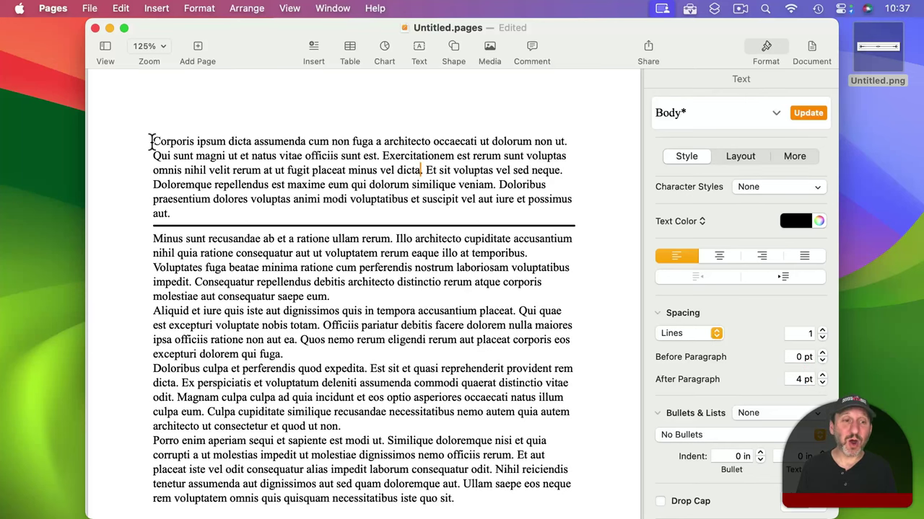
Create a paragraph style named "End Paragraph" from the whole first paragraph with its bottom border.
left_click_drag(152, 140, 253, 214)
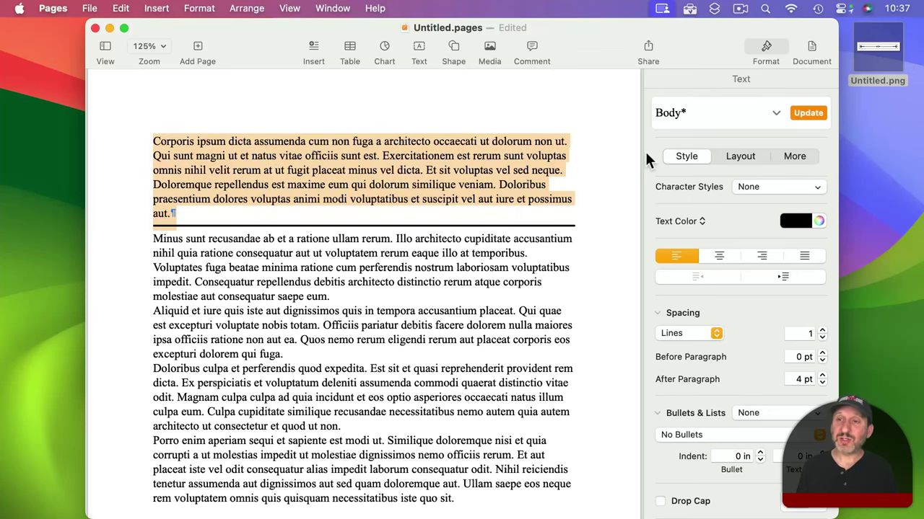
left_click(774, 114)
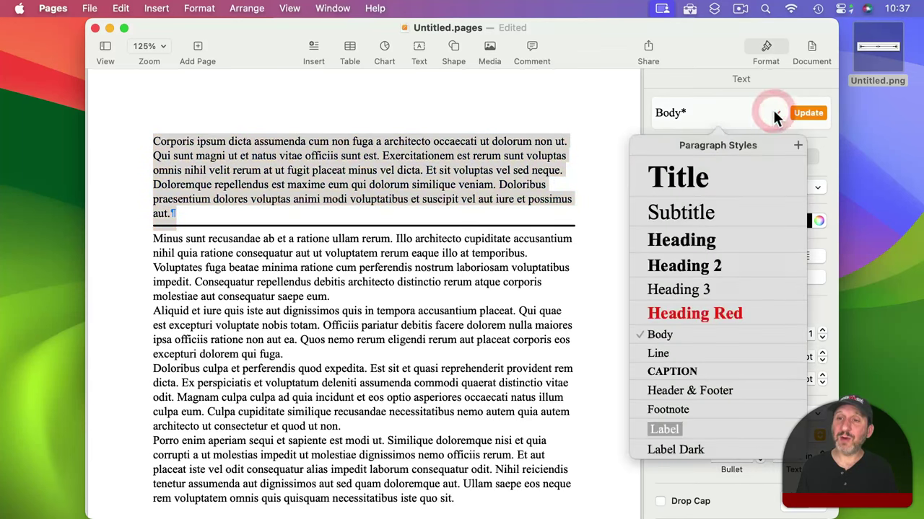
left_click(798, 145)
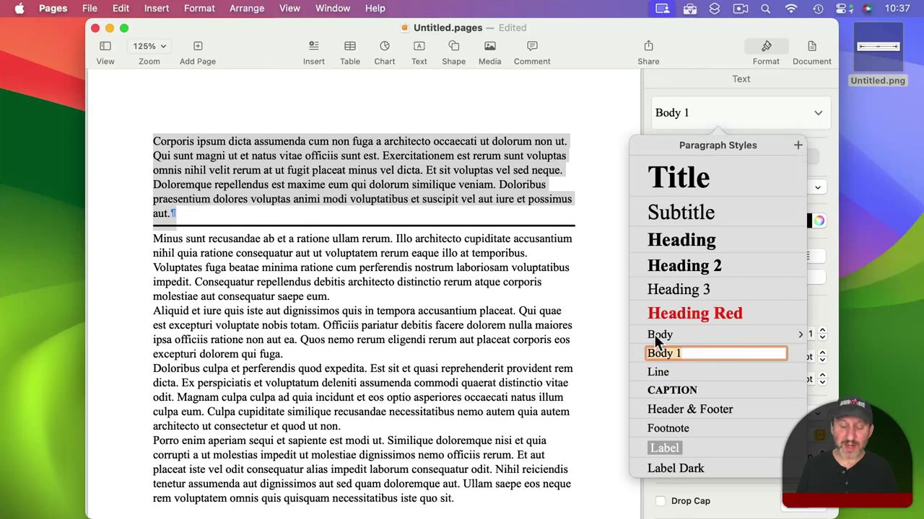
type("End Par")
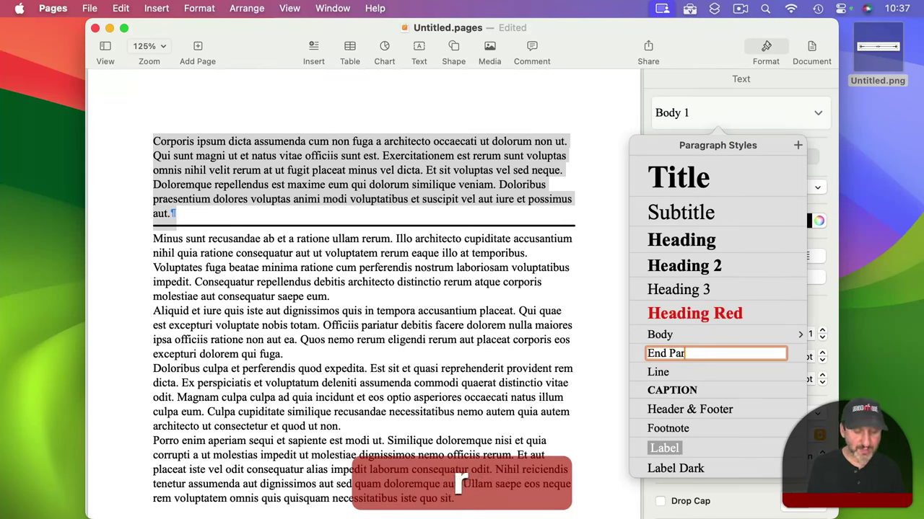
type("agraph")
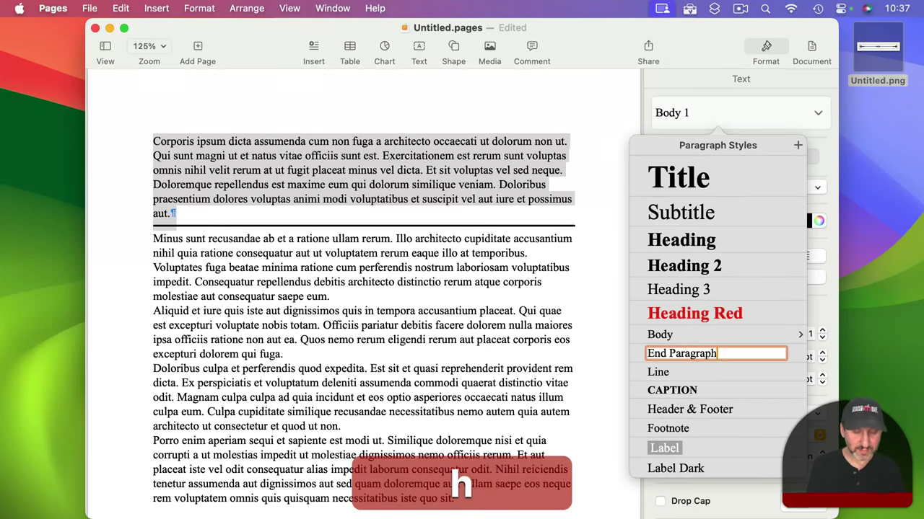
key("Return")
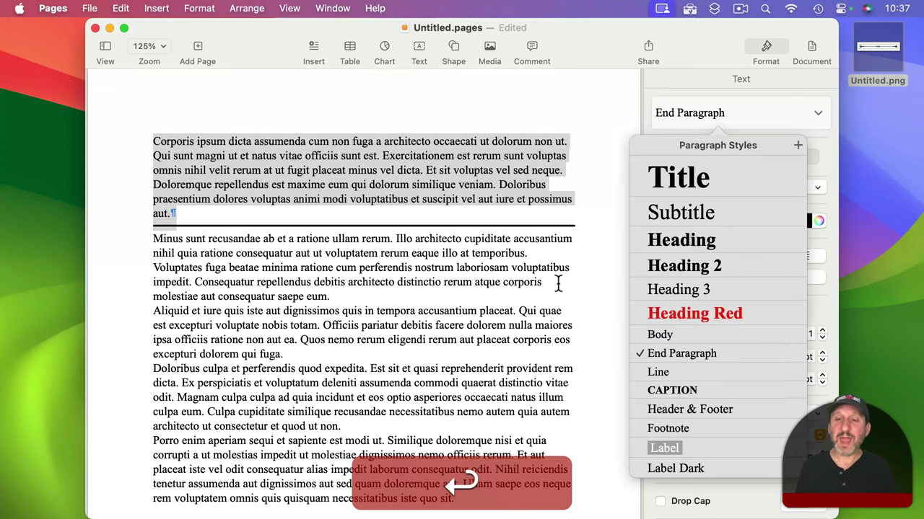
left_click(472, 282)
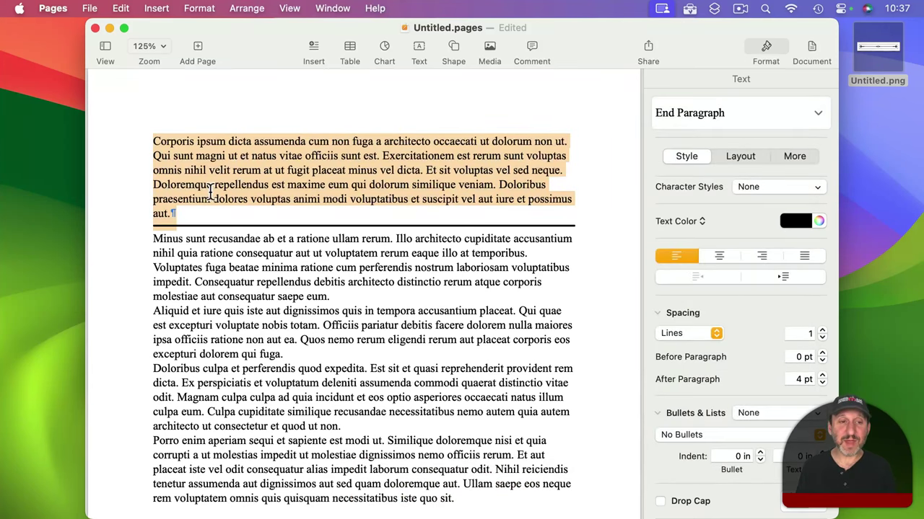
Apply the End Paragraph style to the third paragraph, which begins with "Aliquid".
left_click(206, 338)
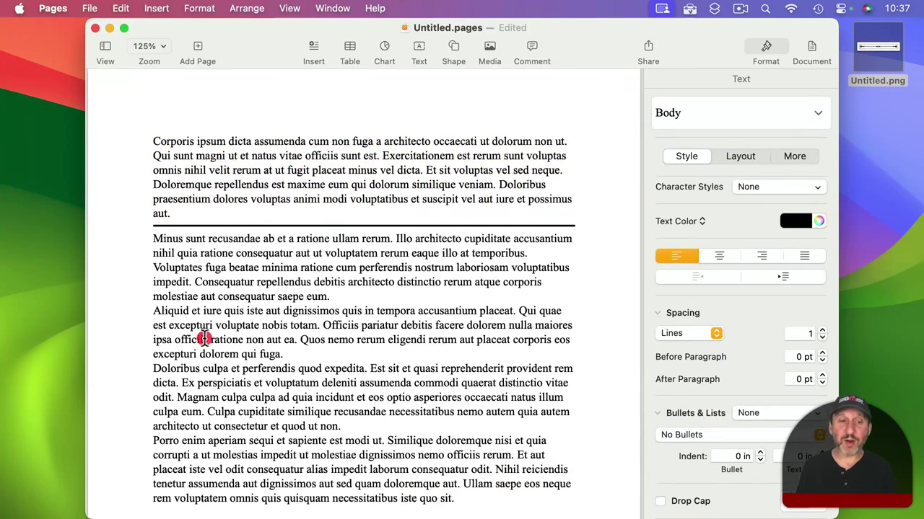
left_click(726, 119)
left_click(700, 351)
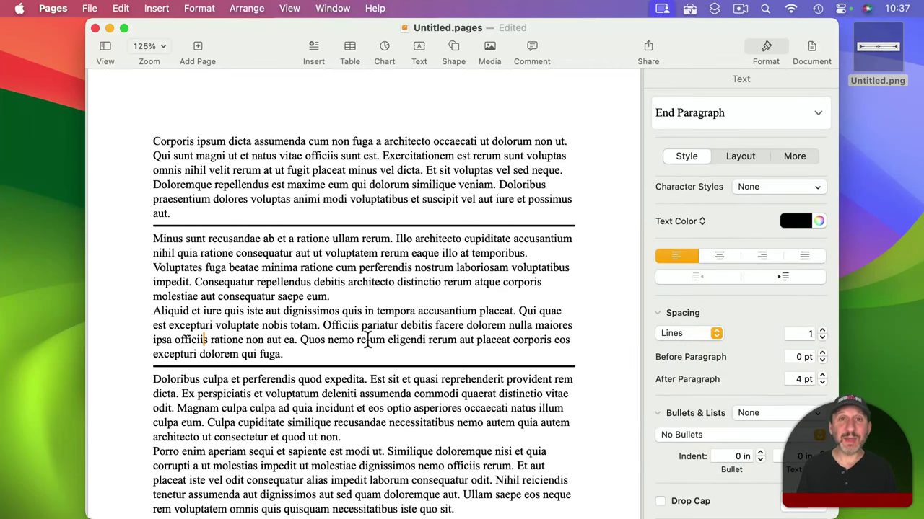
Change the third paragraph's border color to blue and update the End Paragraph style with it.
left_click(288, 339)
left_click(737, 157)
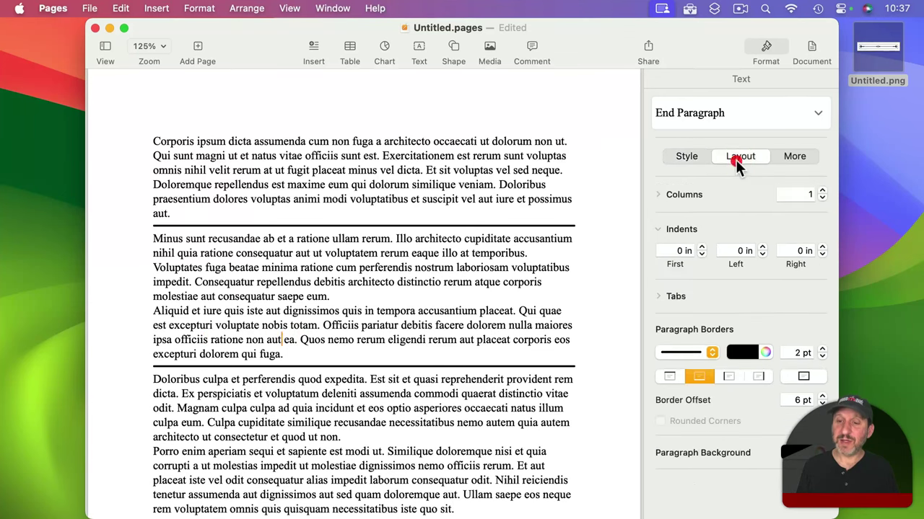
left_click(745, 353)
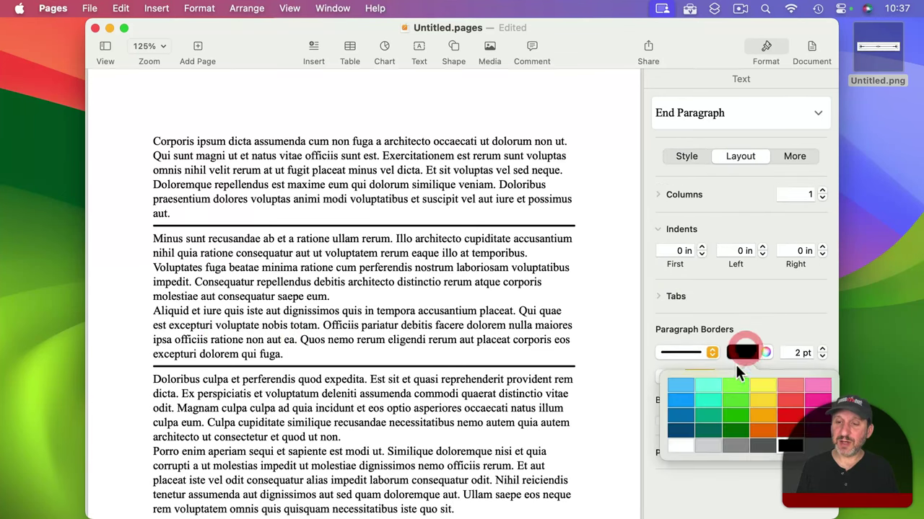
left_click(684, 399)
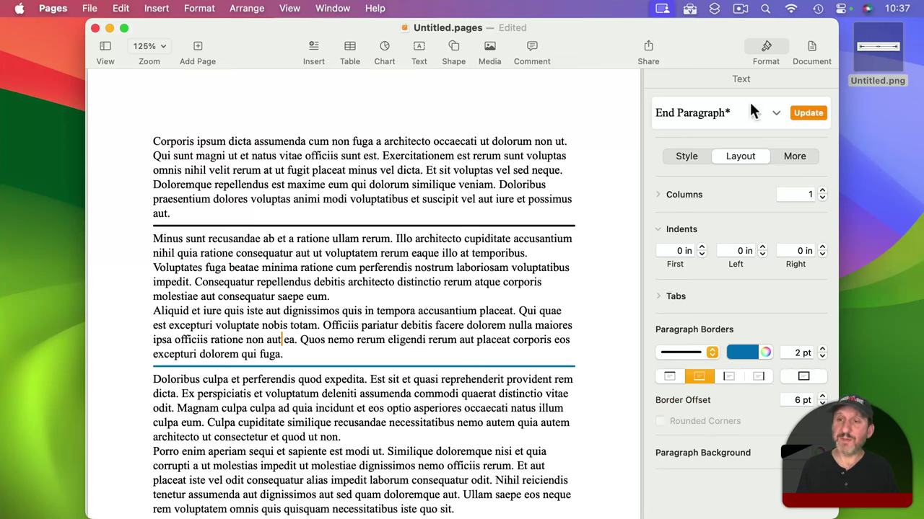
left_click(807, 114)
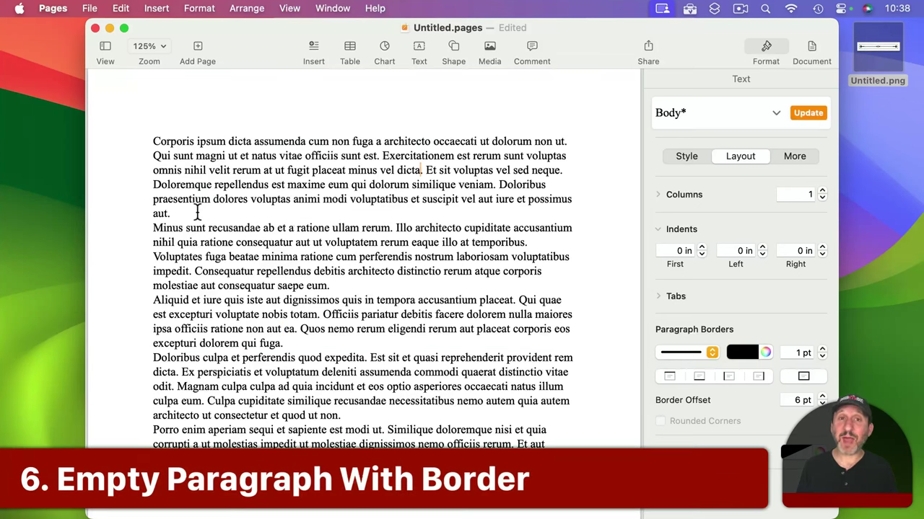
Show invisible characters and insert an empty paragraph after the first paragraph's closing "aut.".
left_click(290, 9)
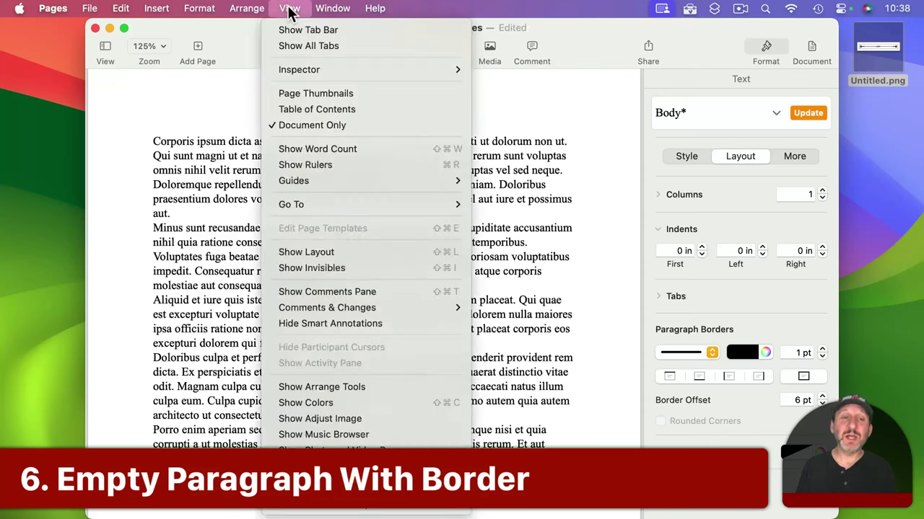
left_click(324, 268)
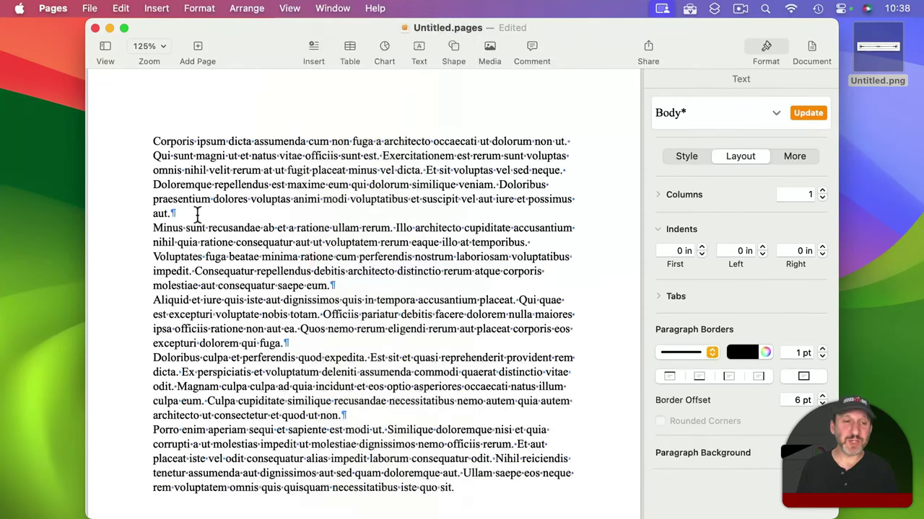
left_click(197, 214)
key("Return")
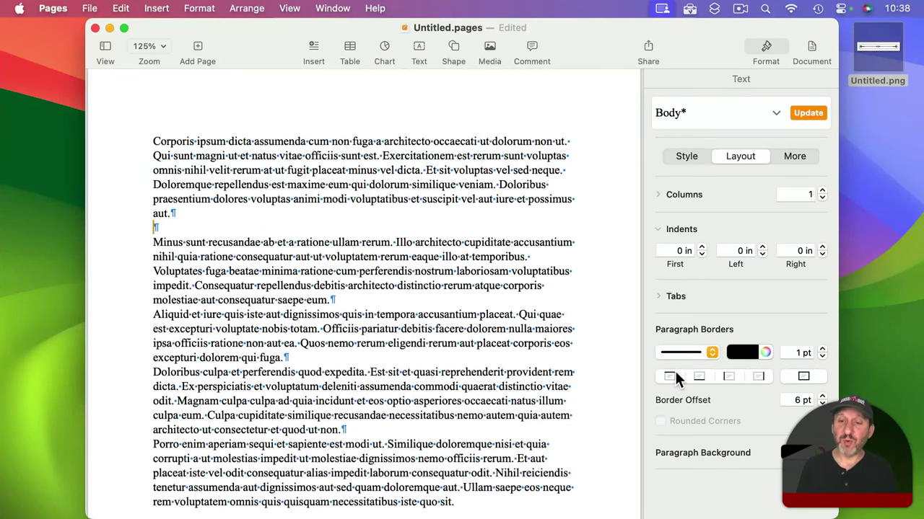
Give the empty paragraph a 2 pt bottom border with a border offset of -2 pt.
left_click(698, 375)
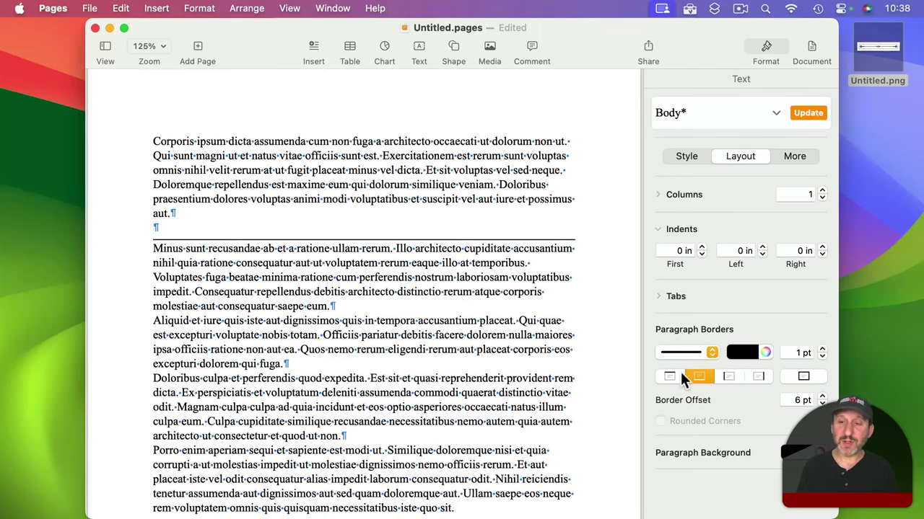
left_click(822, 349)
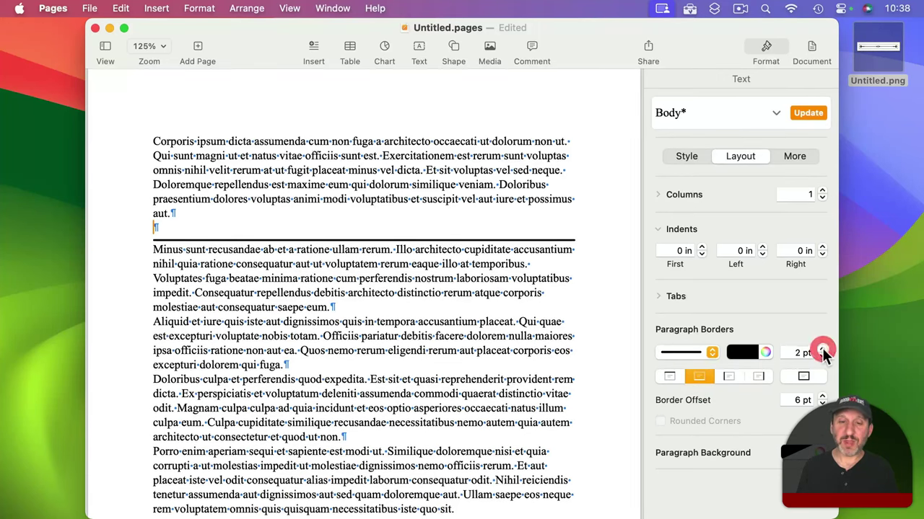
left_click(822, 403)
left_click(822, 404)
left_click(822, 403)
left_click(822, 403)
left_click(822, 403)
left_click(822, 403)
left_click(821, 403)
left_click(822, 403)
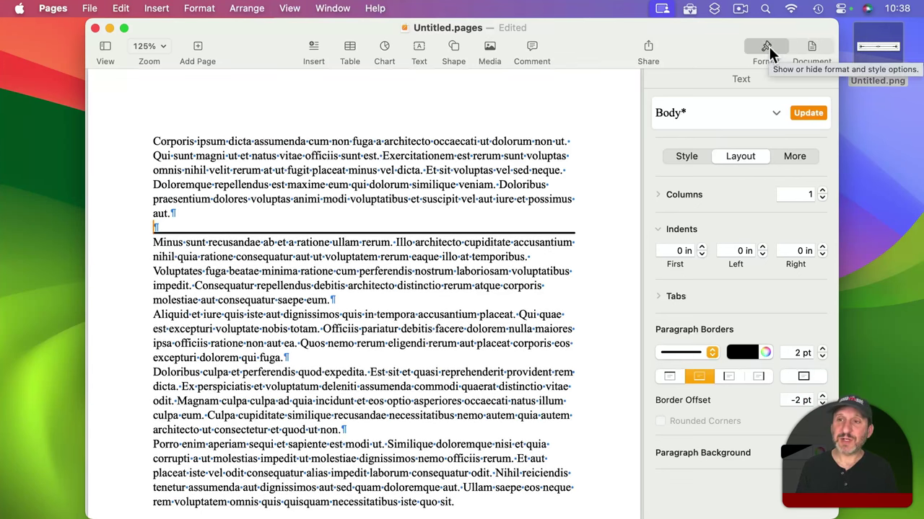
Set the spacing after the bordered empty paragraph to 8 pt.
left_click(689, 157)
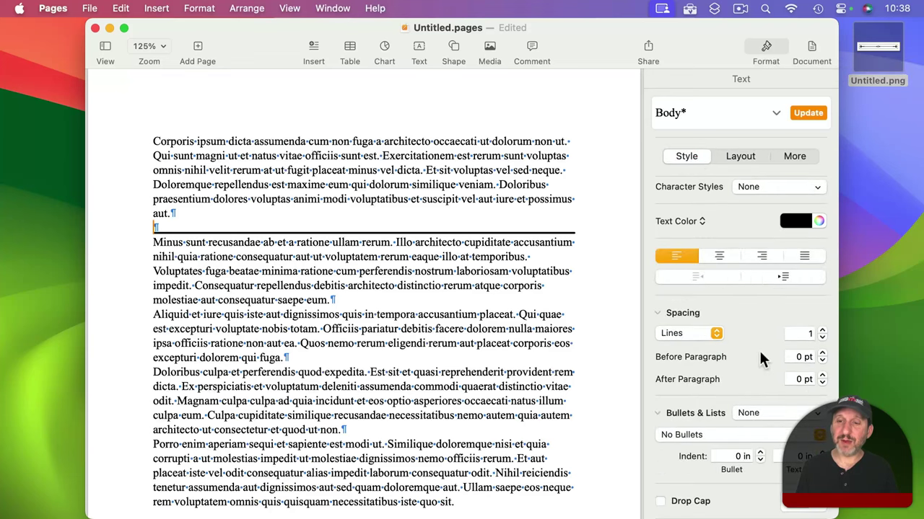
left_click(822, 376)
left_click(822, 376)
left_click(822, 376)
left_click(821, 376)
left_click(821, 376)
left_click(822, 376)
left_click(822, 376)
left_click(822, 375)
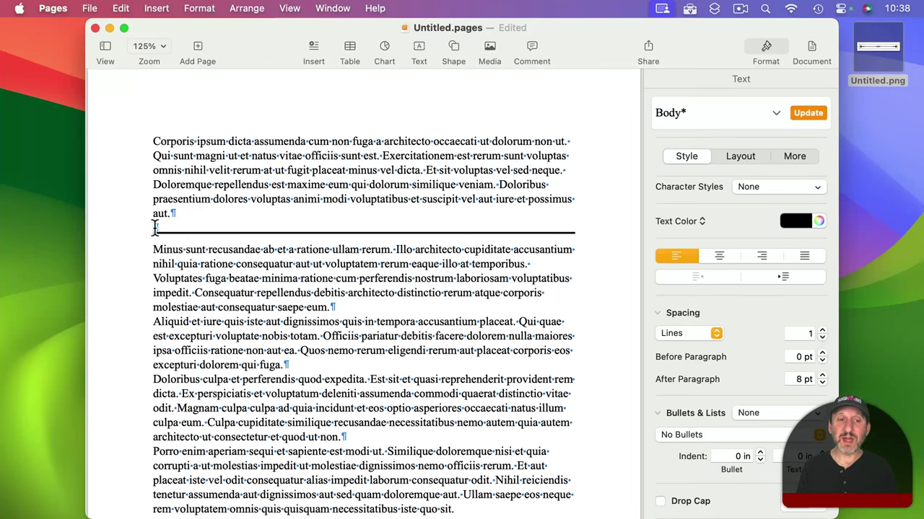
Try pasting a copy of the bordered empty paragraph before the paragraph beginning "Doloribus", and undo the paste.
left_click_drag(154, 228, 147, 249)
key("super+c")
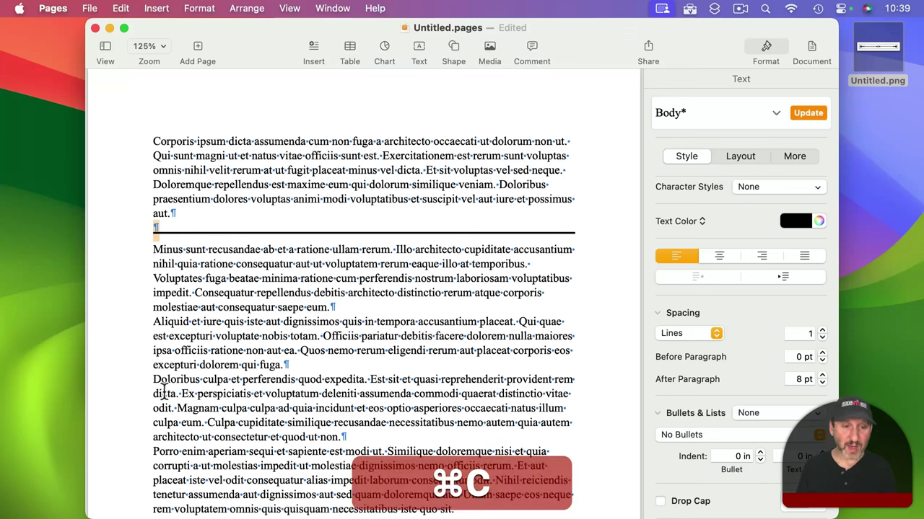
left_click(151, 378)
key("super+v")
key("super+z")
Create a new paragraph style named Divider from the bordered empty paragraph.
left_click(169, 228)
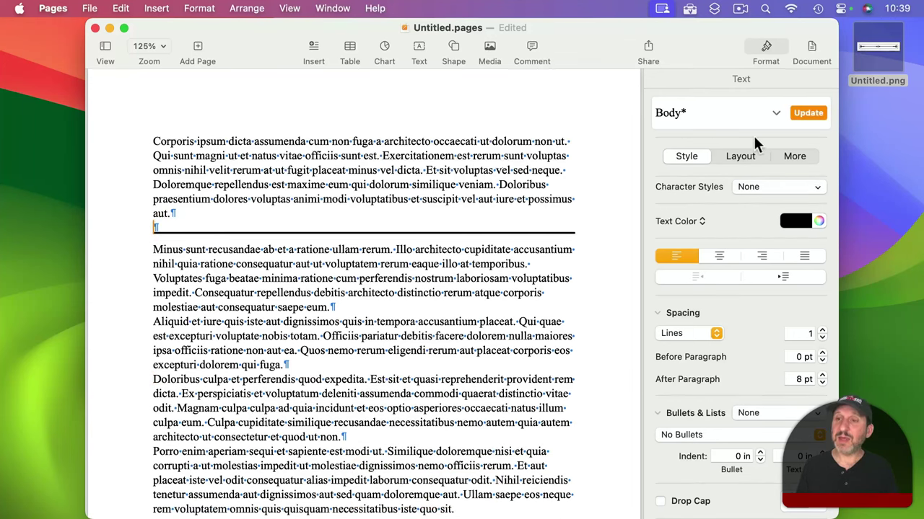
left_click(780, 109)
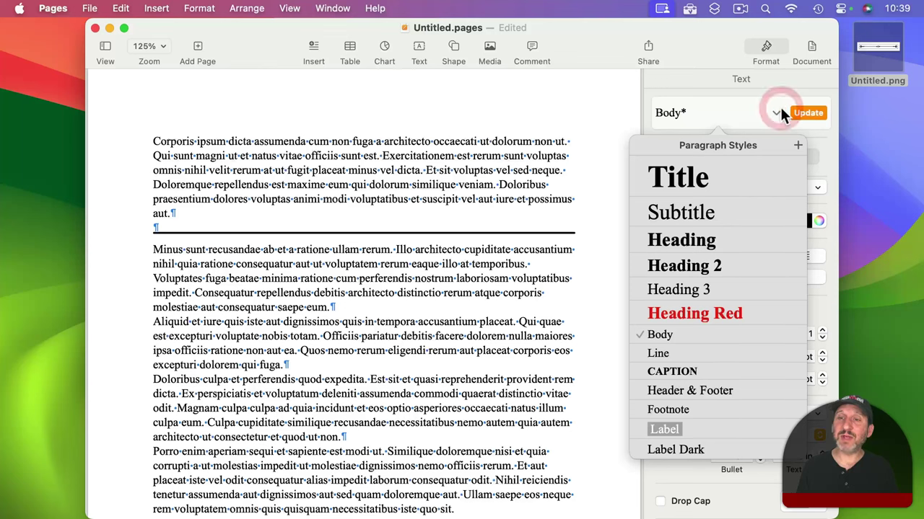
left_click(797, 147)
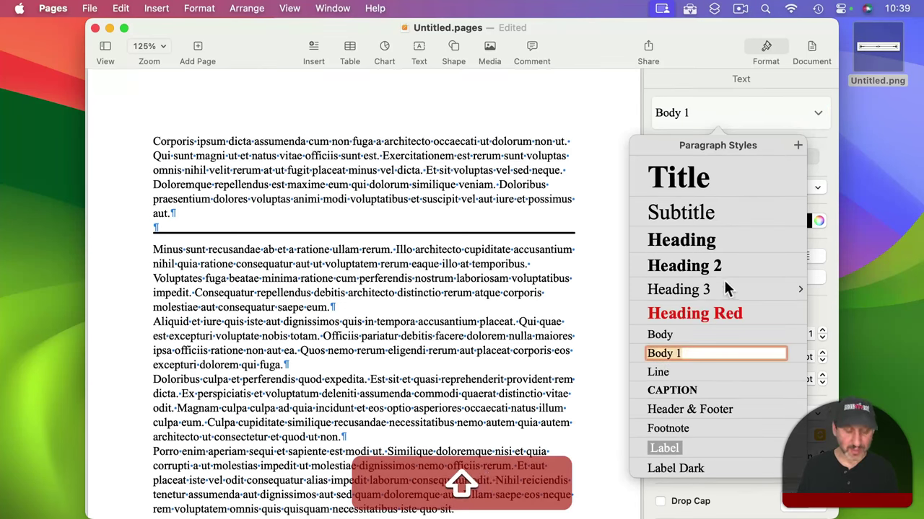
type("Divider")
key("Return")
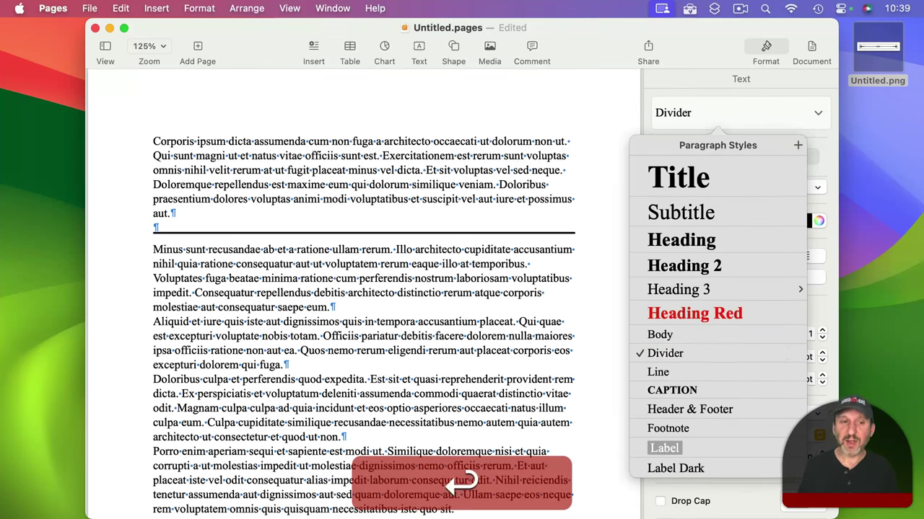
Insert an empty paragraph after the one ending "excepturi dolorem qui fuga." and apply the Divider style to it.
left_click(327, 366)
key("Return")
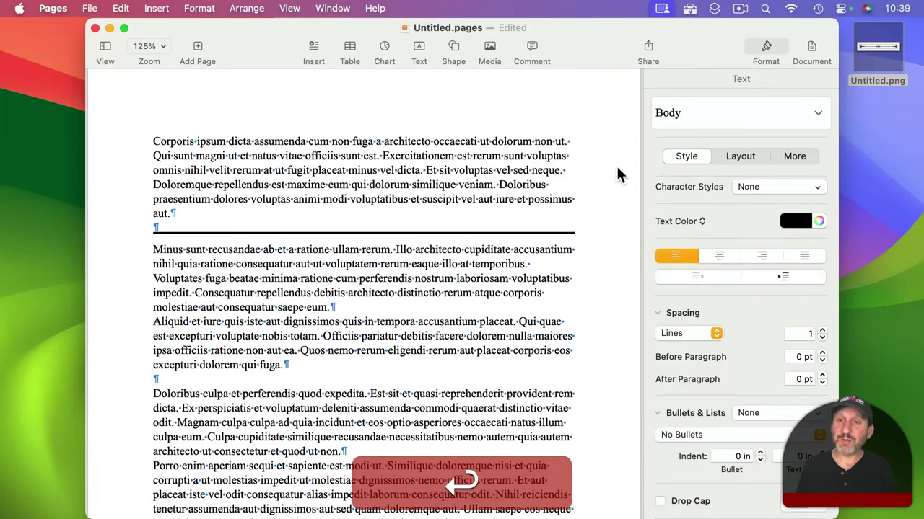
left_click(668, 115)
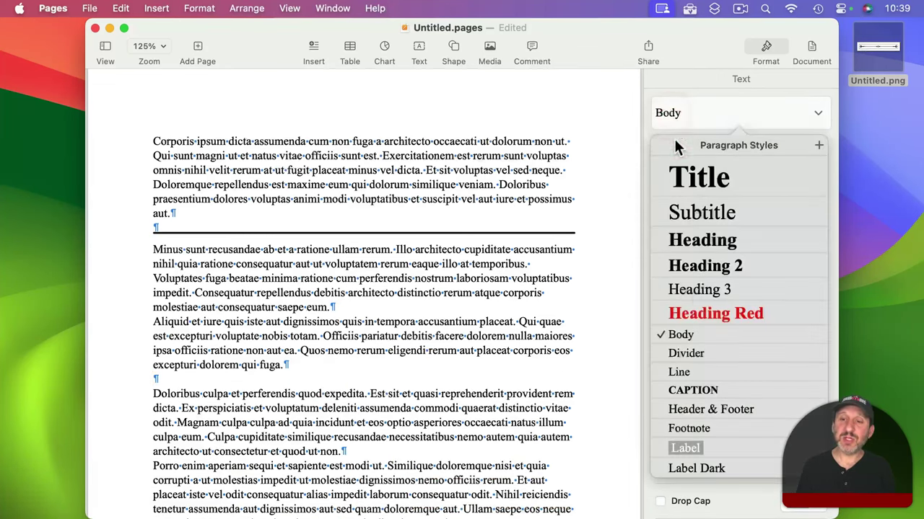
left_click(682, 353)
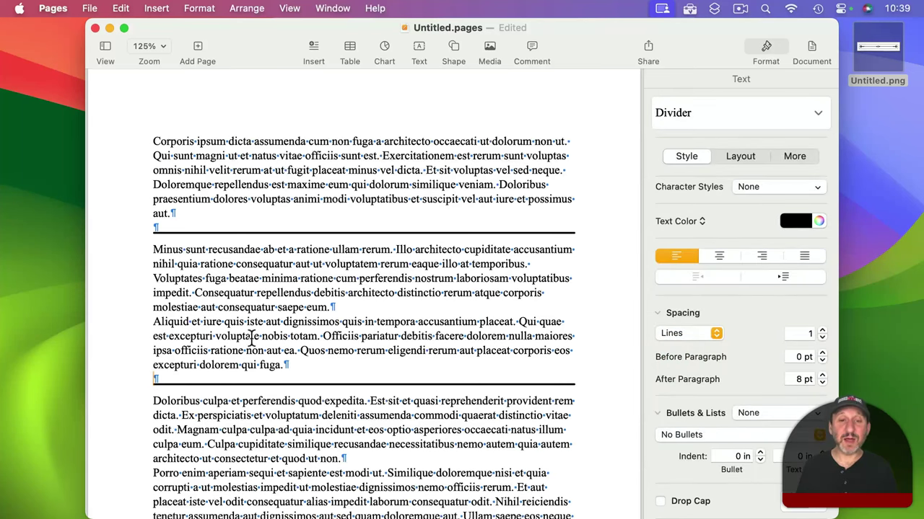
Change the second divider's border color to green and update the Divider style with it.
left_click(732, 156)
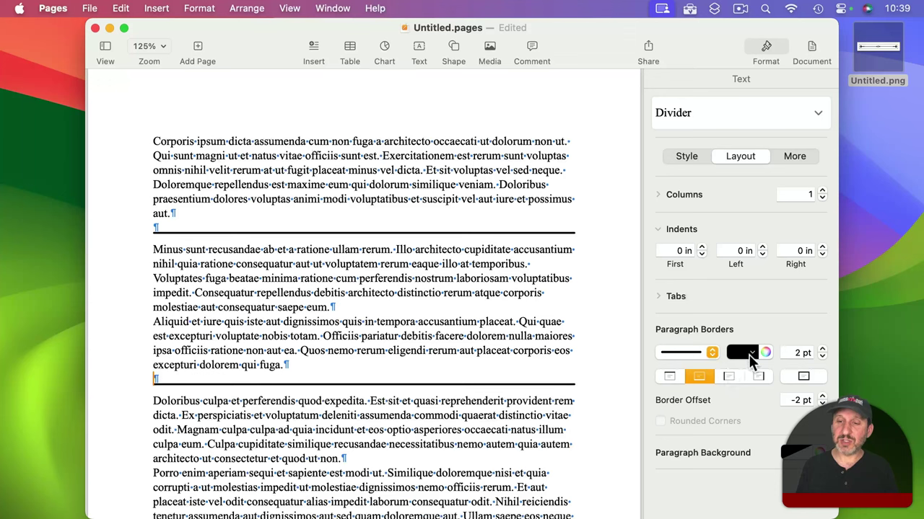
left_click(748, 355)
left_click(729, 417)
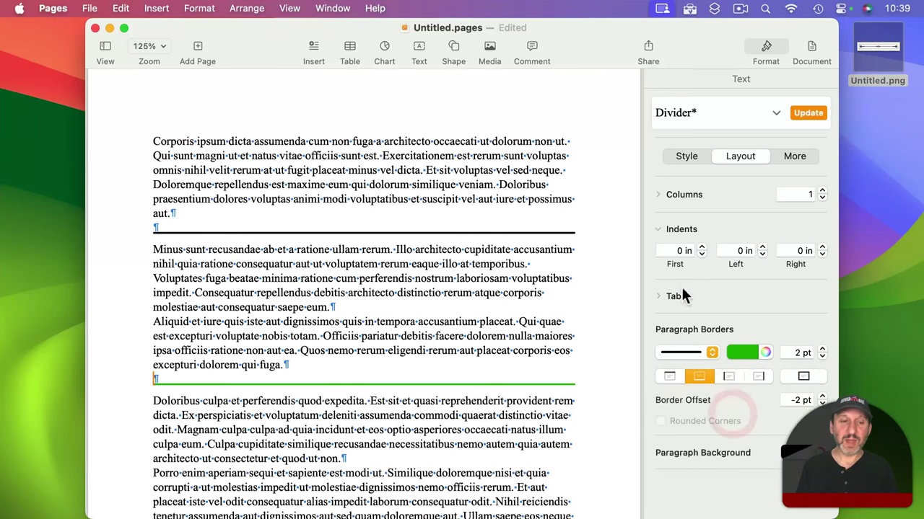
left_click(810, 112)
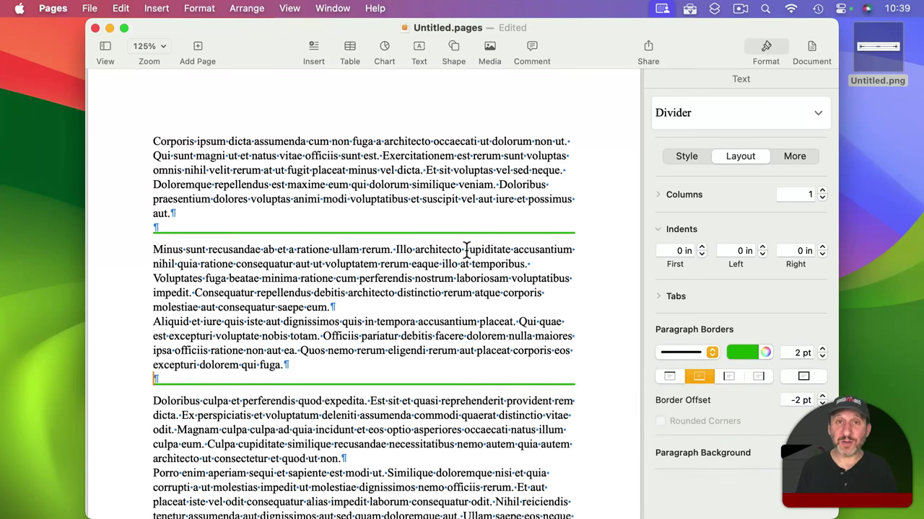
left_click(200, 194)
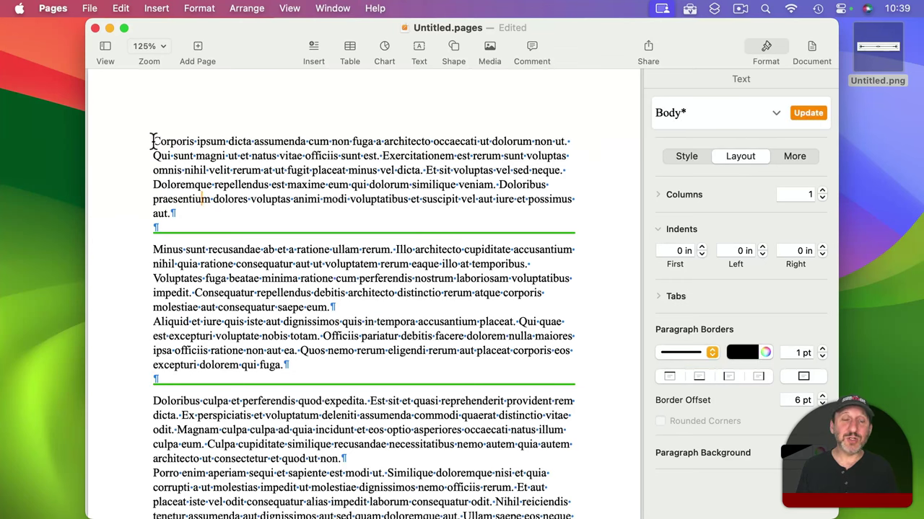
left_click_drag(153, 141, 186, 213)
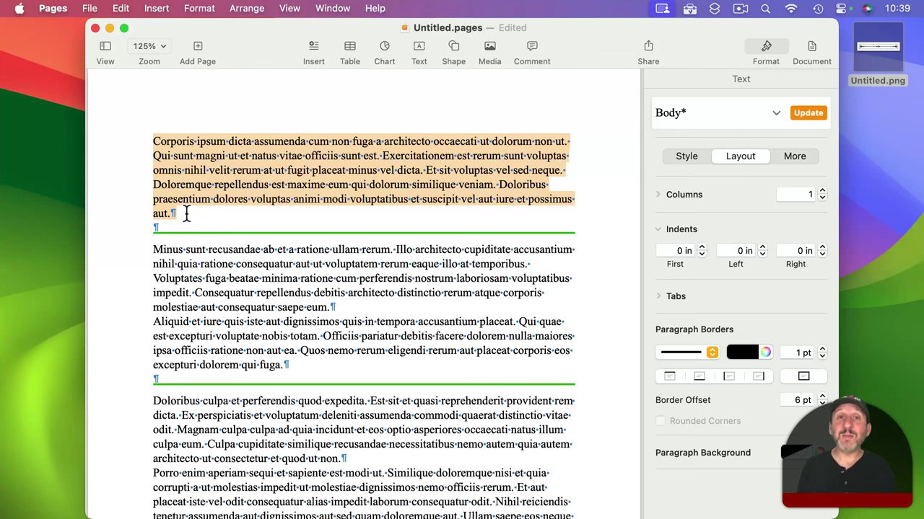
left_click(155, 230)
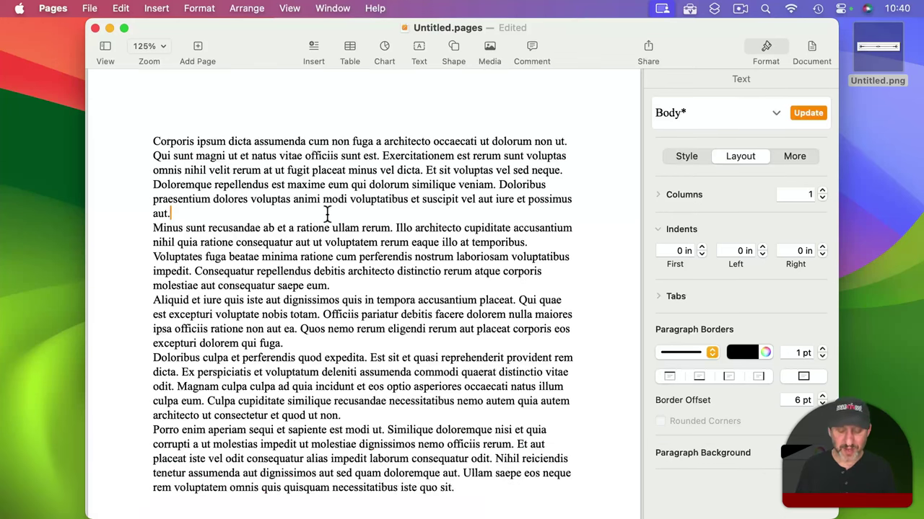
Insert an empty paragraph after the first paragraph's closing "aut." and fill it with a short row of dashes.
key("shift+Return")
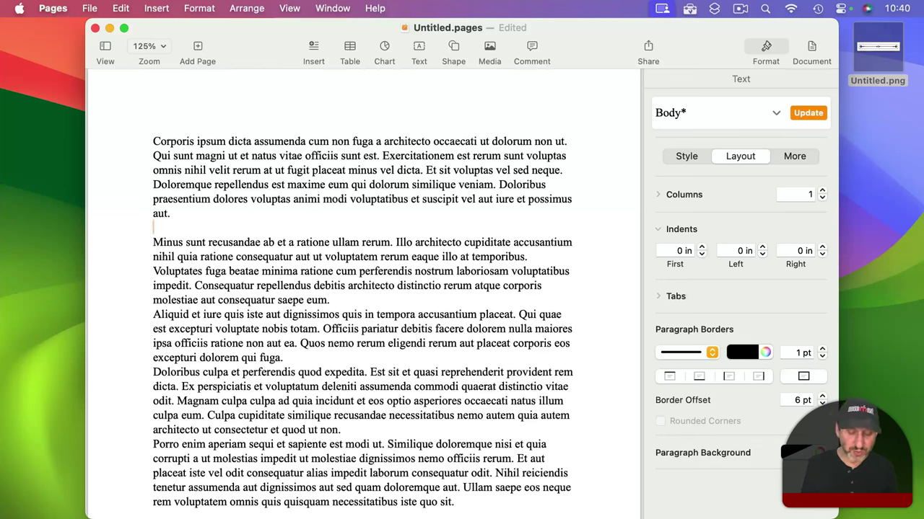
type("-")
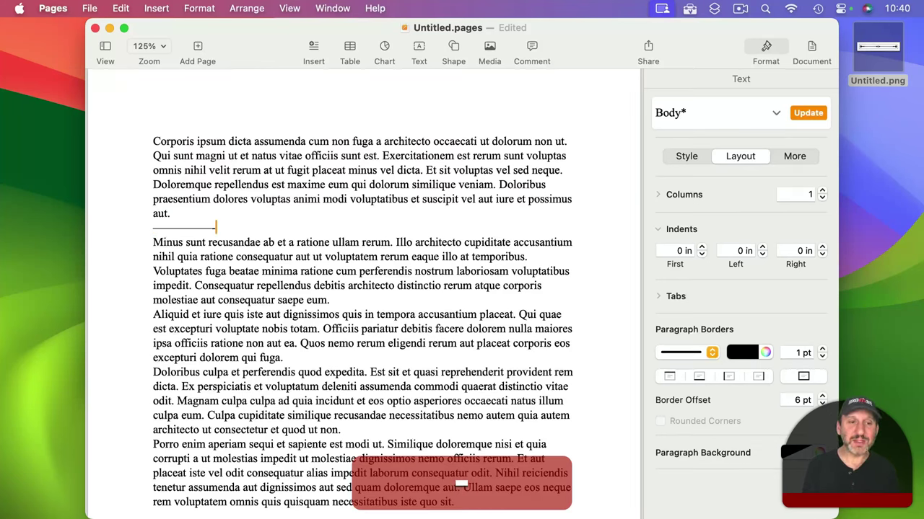
type("____")
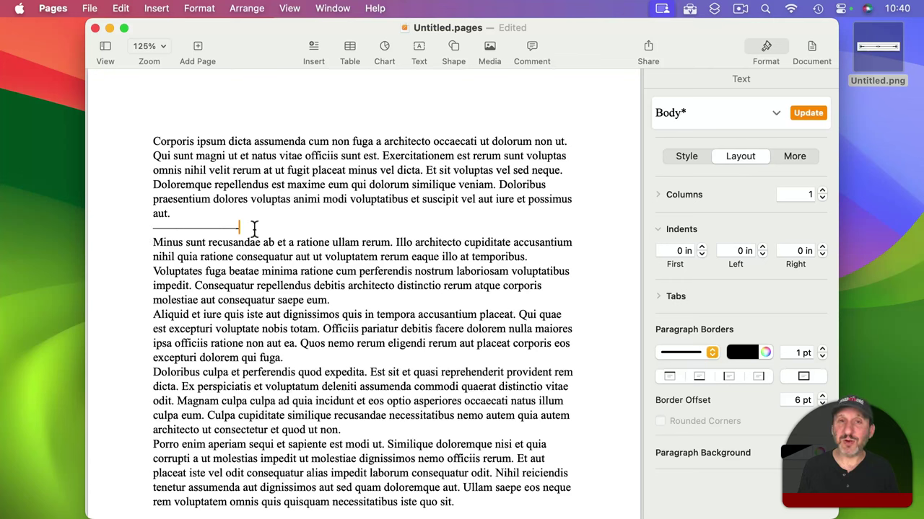
Replace the dashes below the first paragraph with a continuous row of en dashes.
left_click_drag(238, 228, 143, 225)
key("BackSpace")
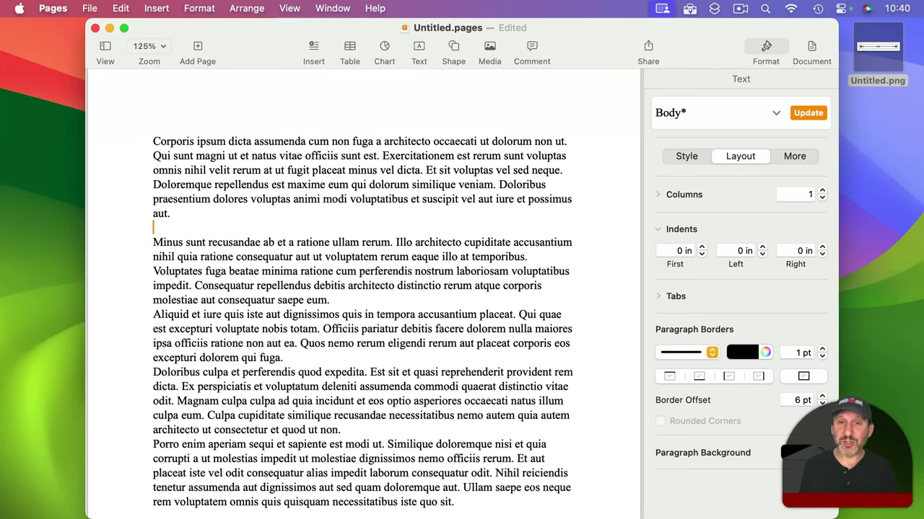
key("alt")
key("alt+minus")
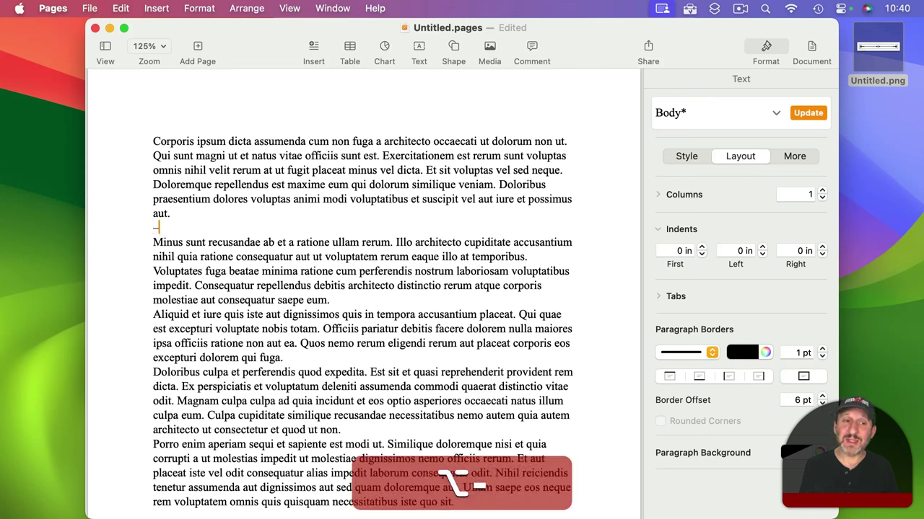
key("alt+minus")
key("alt+minus")
key("alt+minus")
key("alt+minus")
key("alt+minus")
key("alt+minus")
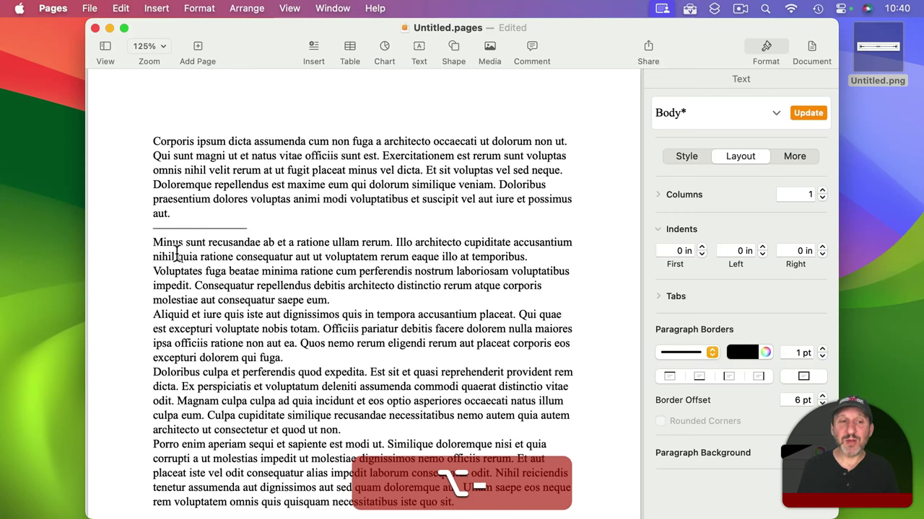
Center the row of en dashes between the first two text paragraphs.
left_click(684, 156)
left_click(714, 256)
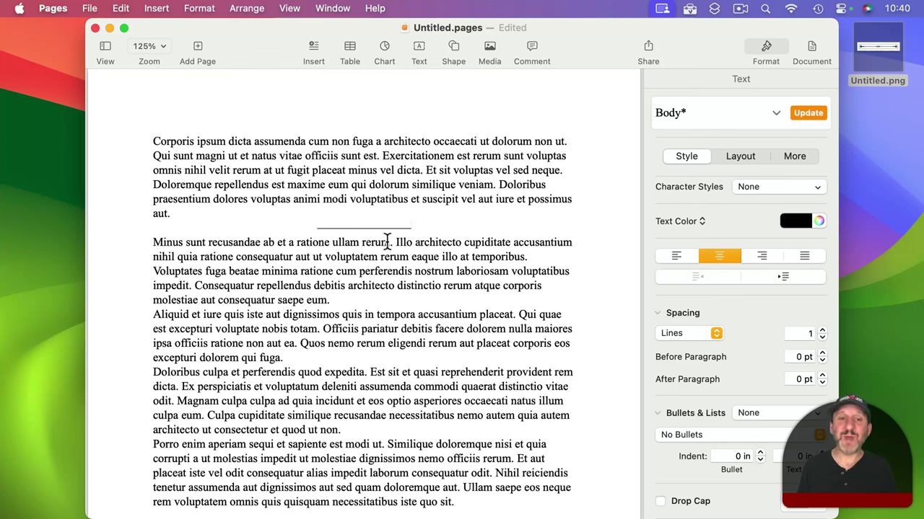
triple_click(346, 221)
left_click(346, 223)
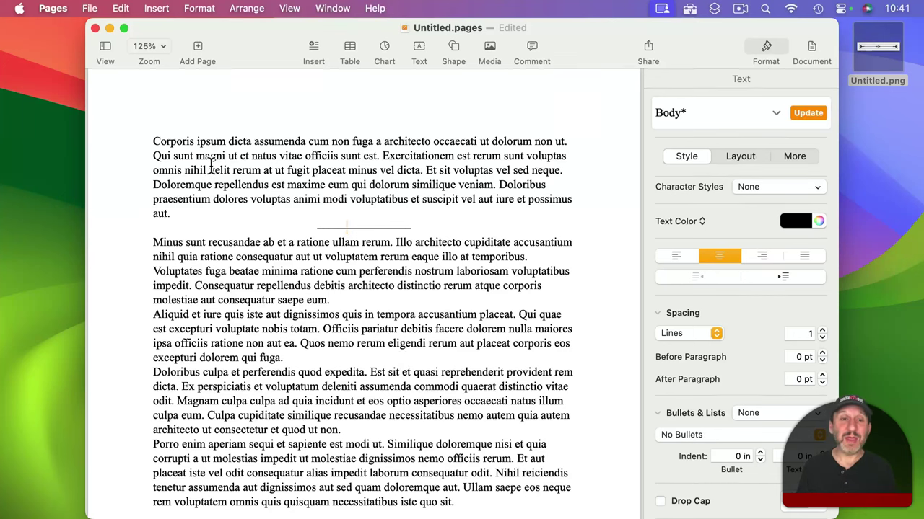
Copy the entire document text and switch to the new message in Mail.
key("super+a")
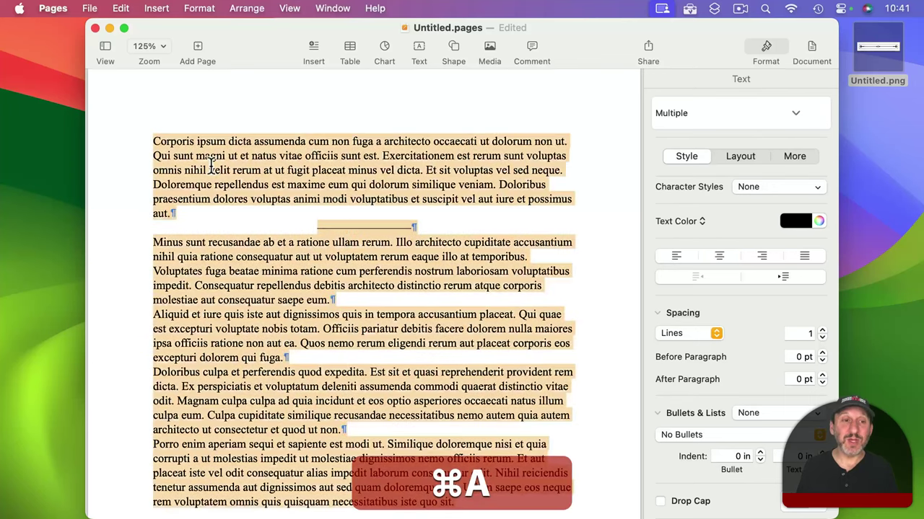
key("super+c")
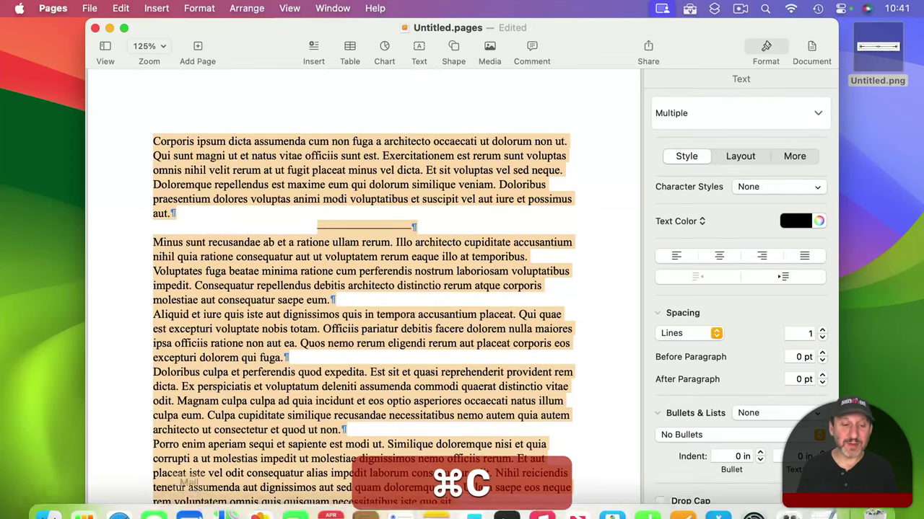
left_click(167, 505)
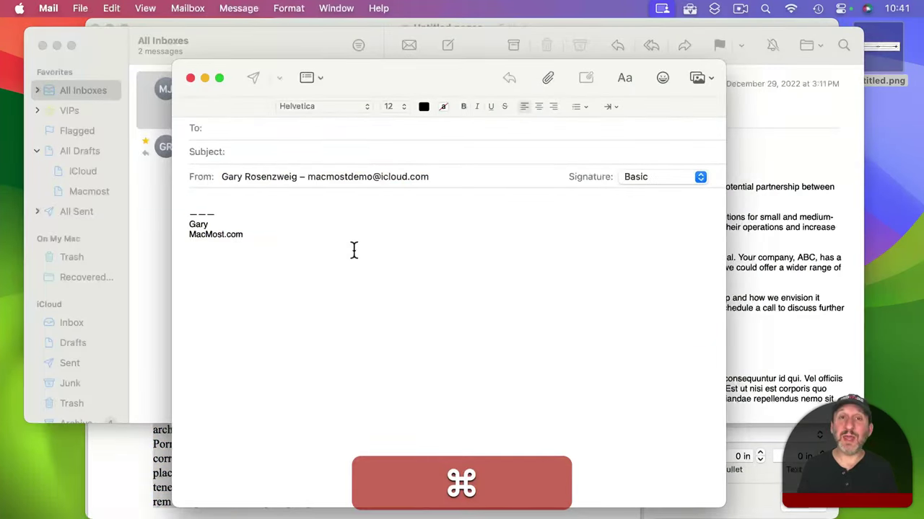
Try pasting the copied text with its formatting into the message body, and undo the paste.
key("super+v")
left_click_drag(417, 251, 501, 249)
key("super+z")
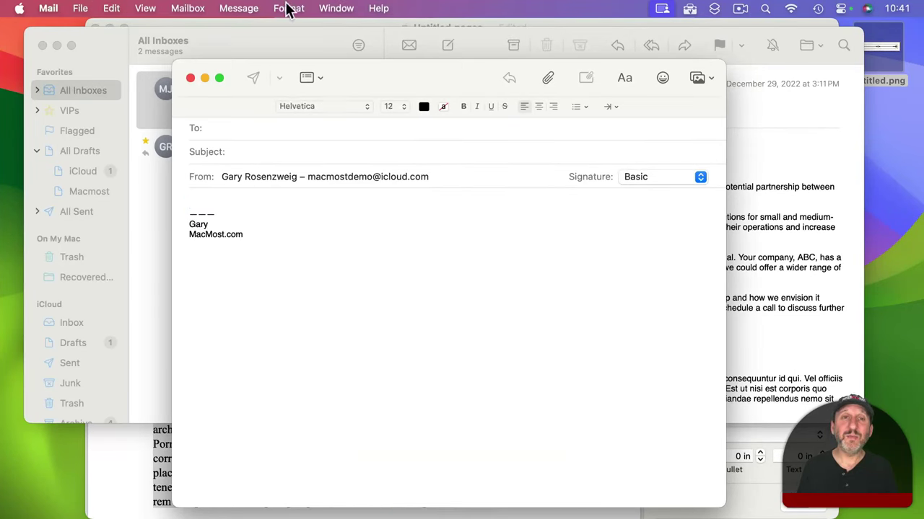
Make the message plain text, paste the copied text into its body and check the dash divider by selecting it.
left_click(289, 8)
left_click(318, 165)
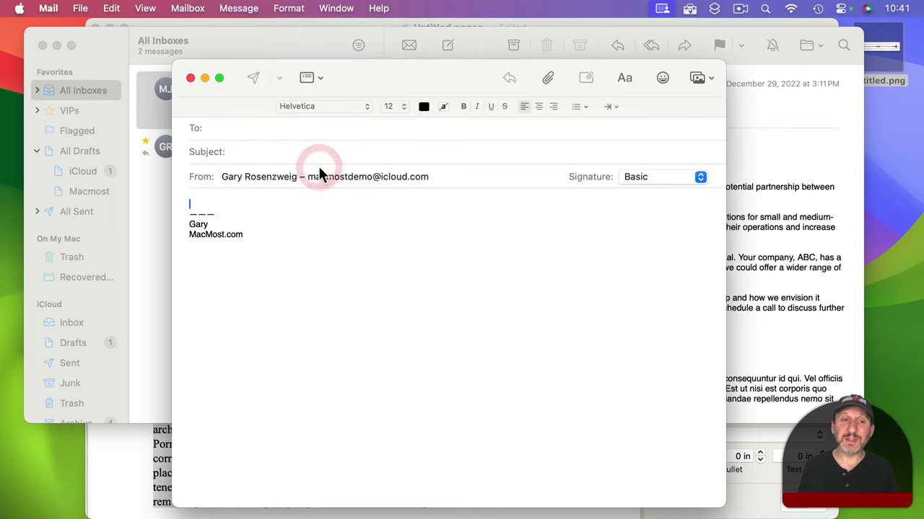
key("super+v")
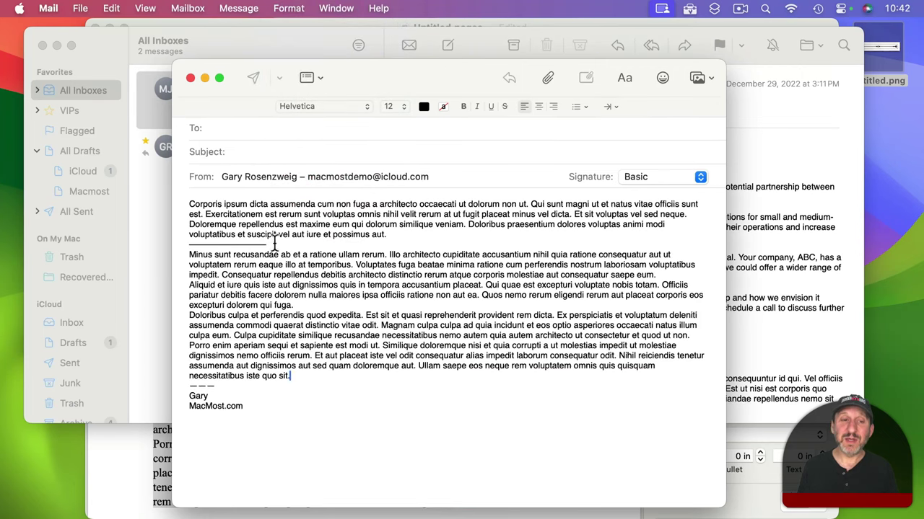
left_click_drag(274, 243, 179, 243)
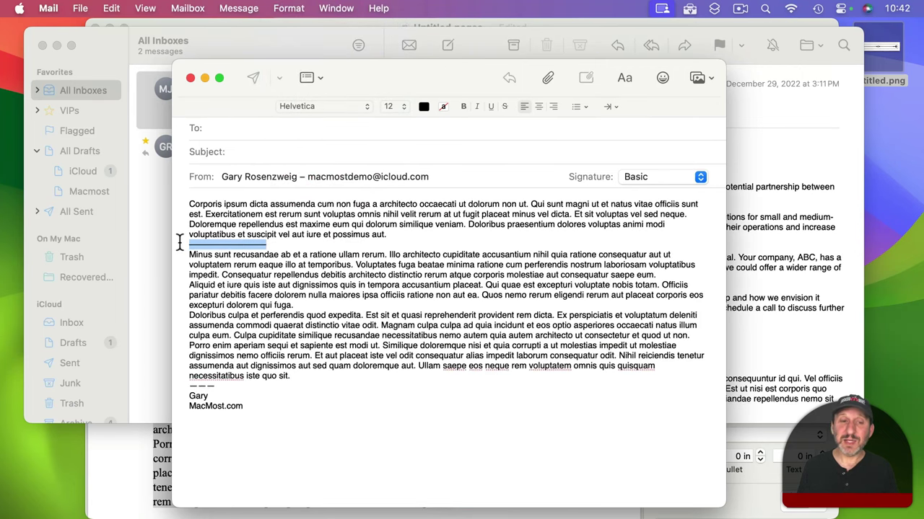
left_click(230, 244)
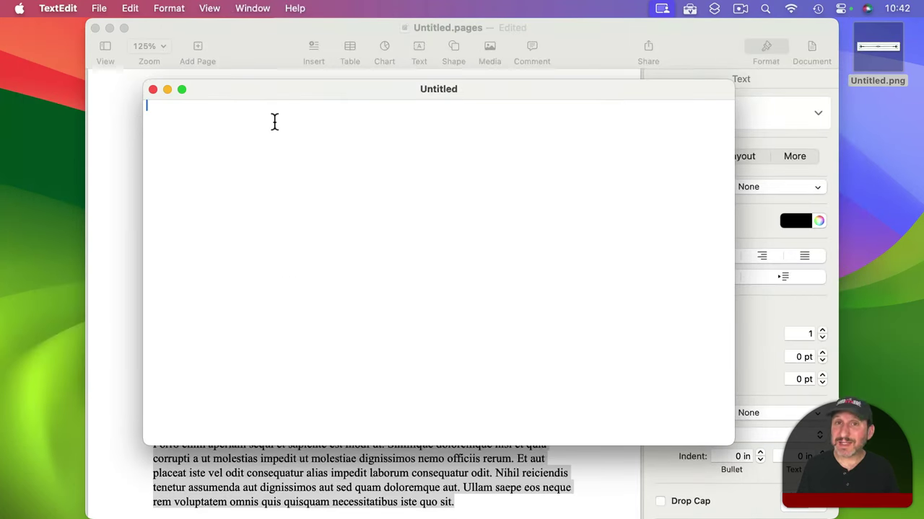
Paste the copied text into the empty TextEdit document and select its dash divider line.
key("super+v")
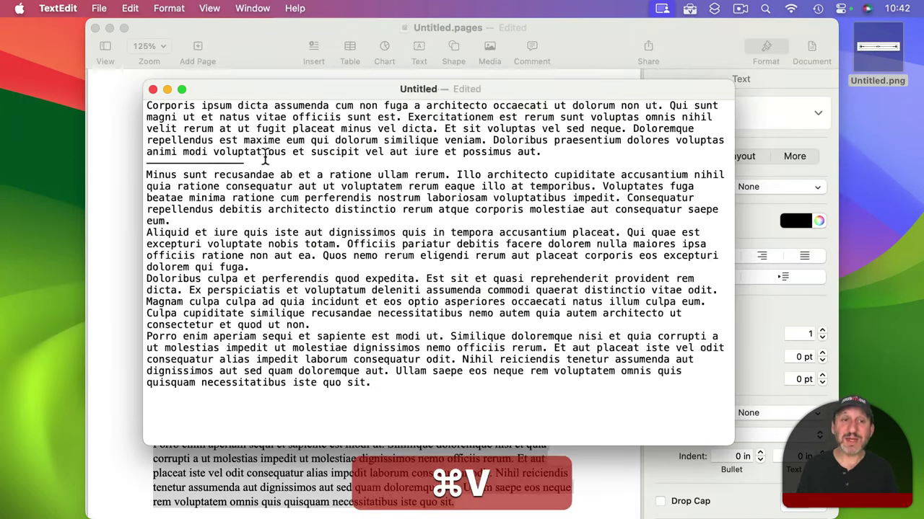
left_click_drag(252, 161, 143, 161)
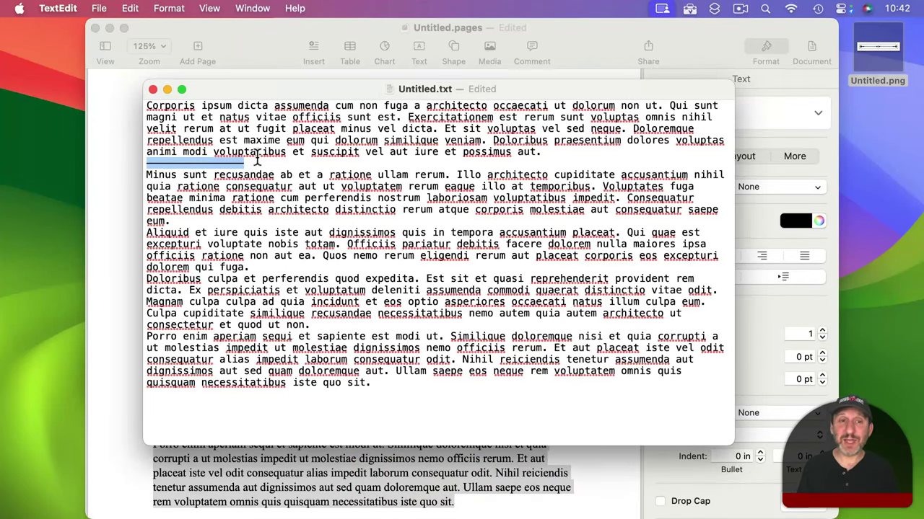